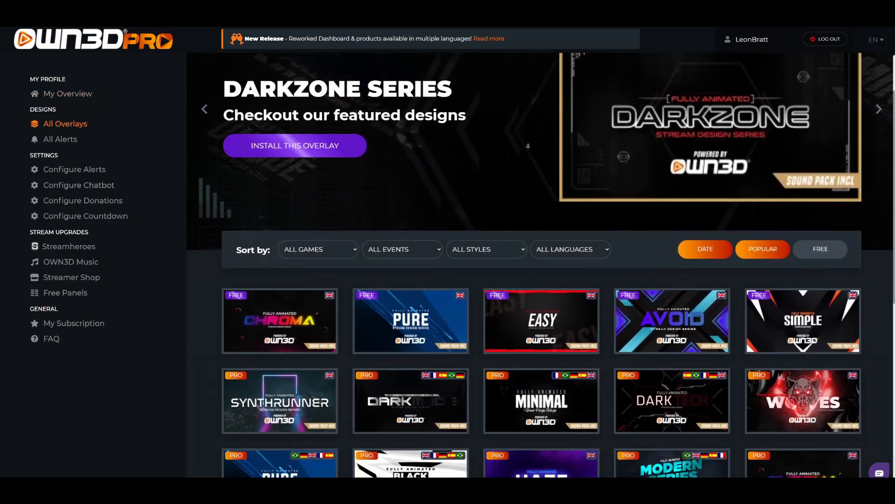
- Open the preview of the PRO Minimal overlay and its install language choices
{"action": "scroll", "coordinate": [528, 145], "scroll_direction": "down", "scroll_amount": 3}
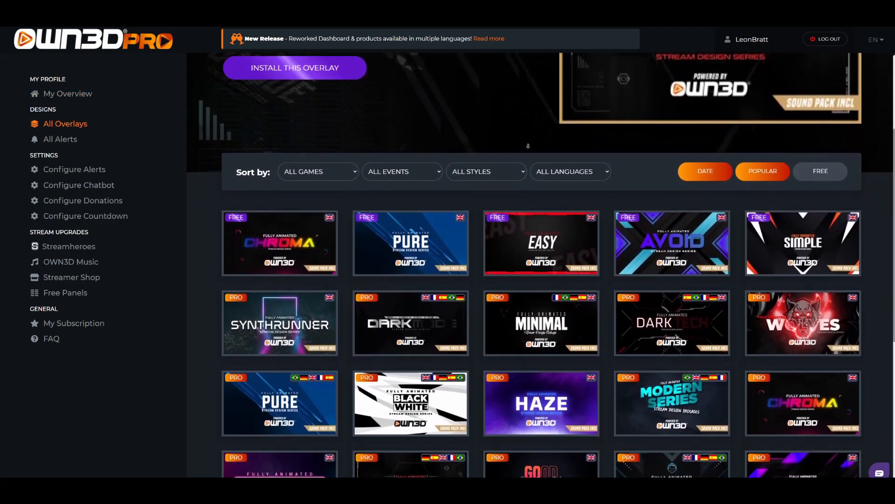
{"action": "scroll", "coordinate": [528, 145], "scroll_direction": "down", "scroll_amount": 2}
{"action": "left_click", "coordinate": [591, 261]}
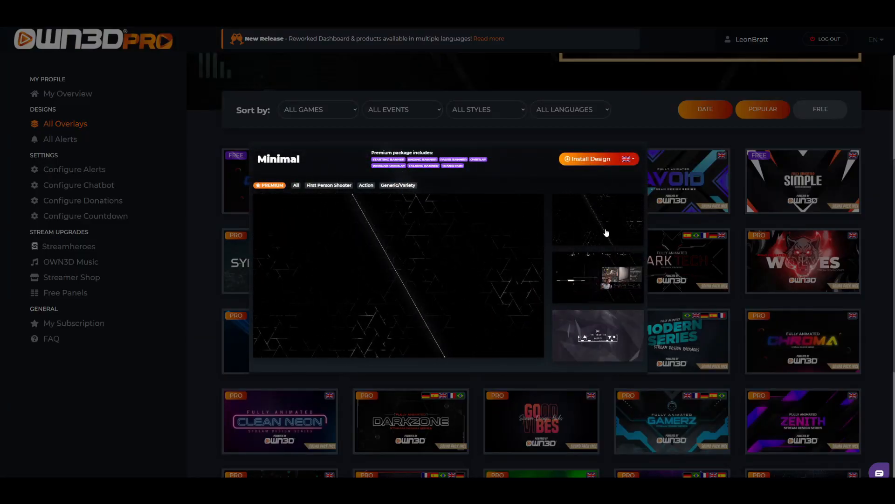
{"action": "left_click", "coordinate": [628, 159]}
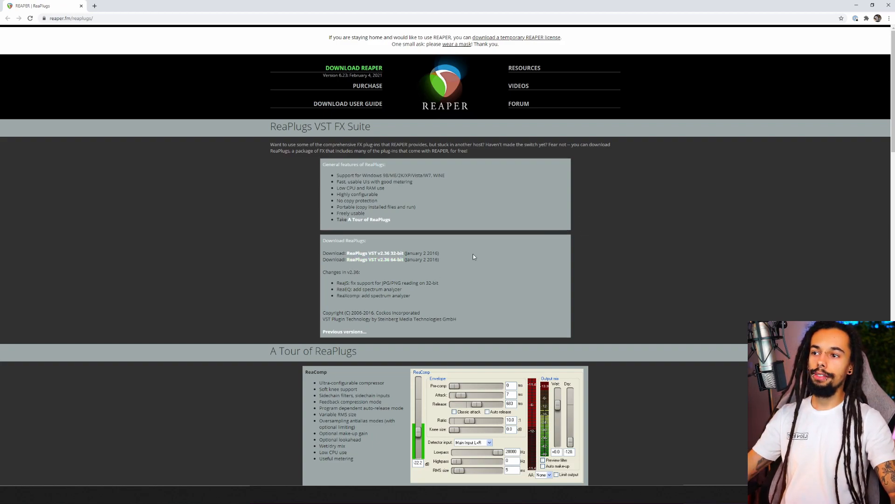
- Download the 64-bit ReaPlugs VST v2.36 installer, run it and accept its license agreement
{"action": "left_click", "coordinate": [395, 260]}
{"action": "left_click", "coordinate": [44, 476]}
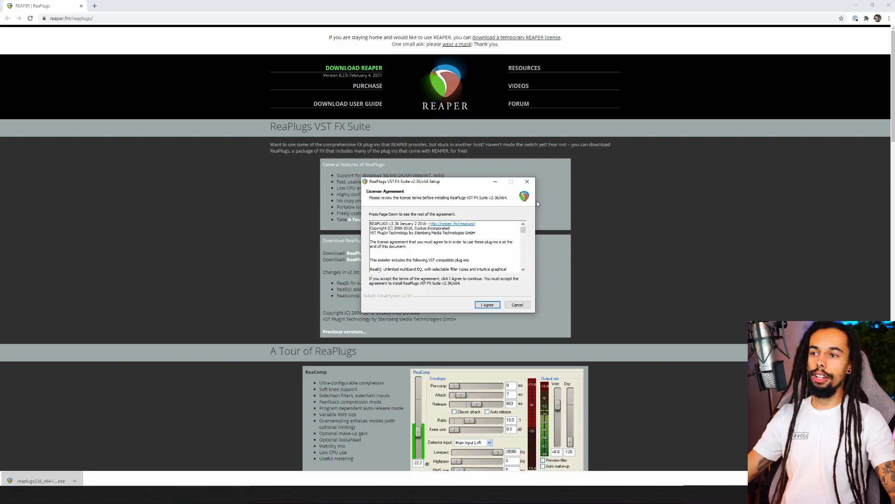
{"action": "key", "text": "Return"}
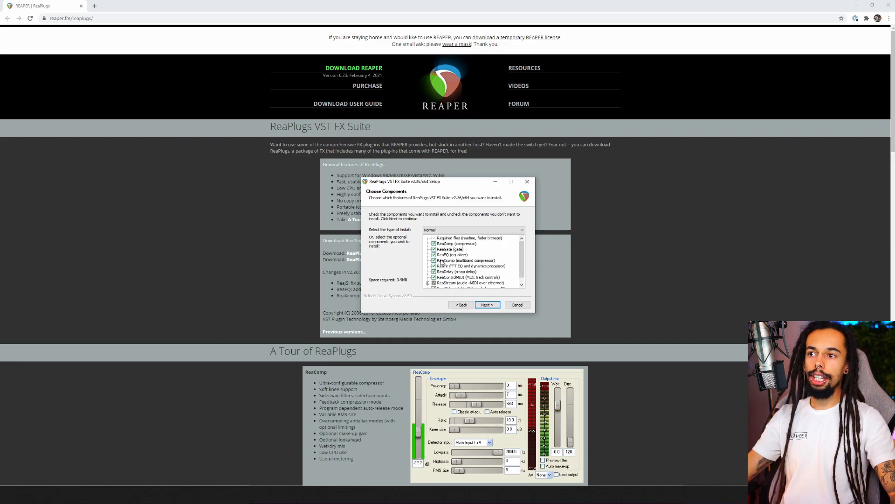
- Keep the Normal component selection in the ReaPlugs setup and check the destination folder path
{"action": "scroll", "coordinate": [463, 262], "scroll_direction": "down", "scroll_amount": 1}
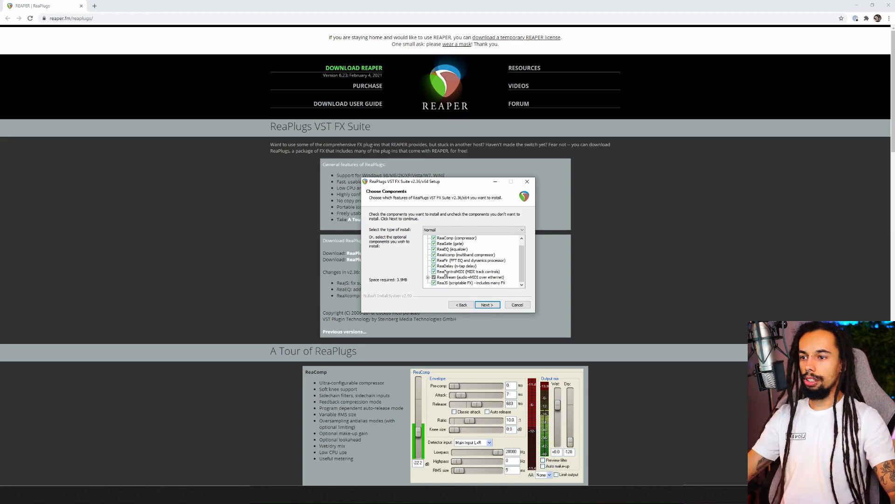
{"action": "left_click", "coordinate": [487, 305]}
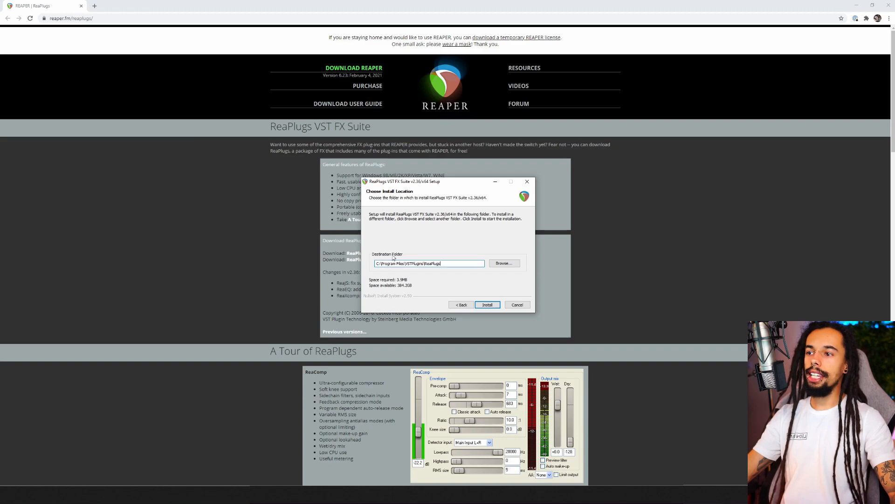
{"action": "left_click", "coordinate": [389, 265]}
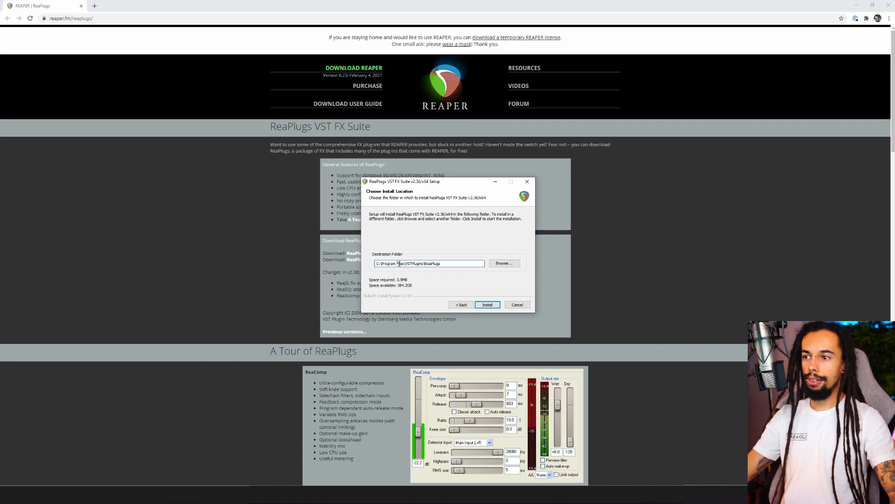
{"action": "left_click_drag", "start_coordinate": [423, 265], "coordinate": [378, 264]}
{"action": "left_click", "coordinate": [448, 264]}
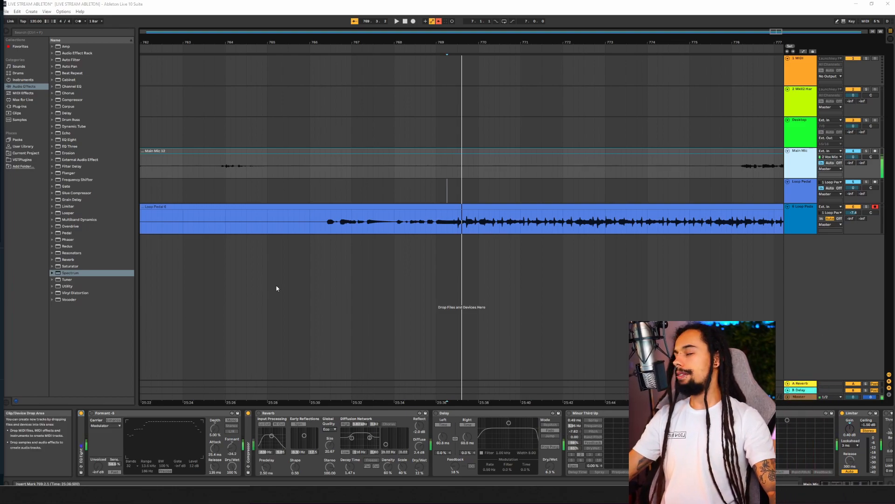
- Switch to Ableton Live and add the ReaPlugs VST reastream-standalone after the existing devices on the Master track
{"action": "left_click", "coordinate": [807, 399]}
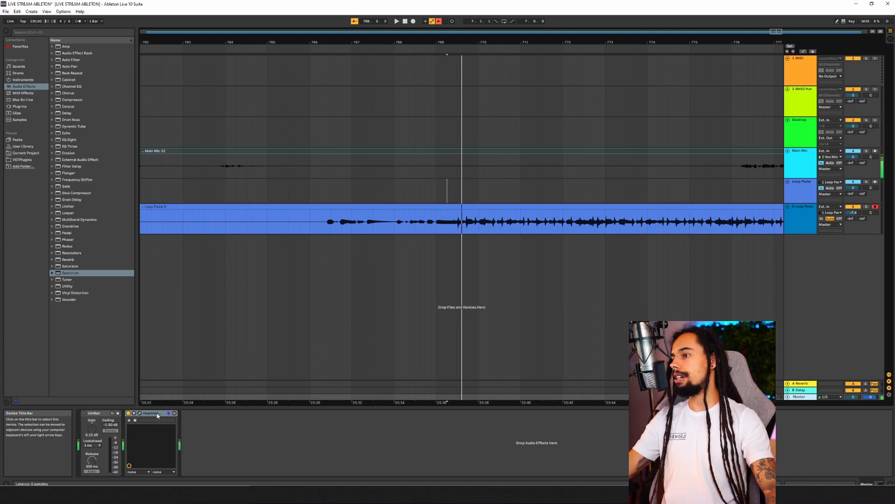
{"action": "left_click", "coordinate": [19, 106]}
{"action": "left_click", "coordinate": [52, 47]}
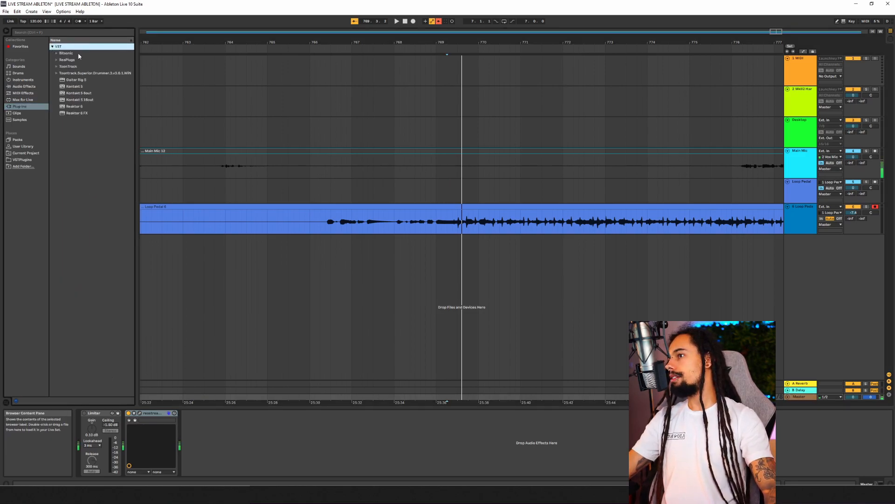
{"action": "left_click", "coordinate": [56, 61]}
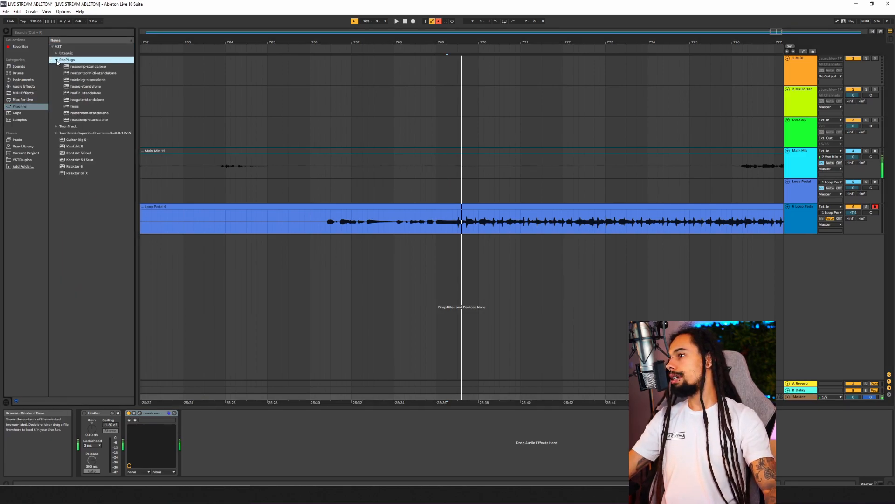
{"action": "left_click", "coordinate": [90, 113]}
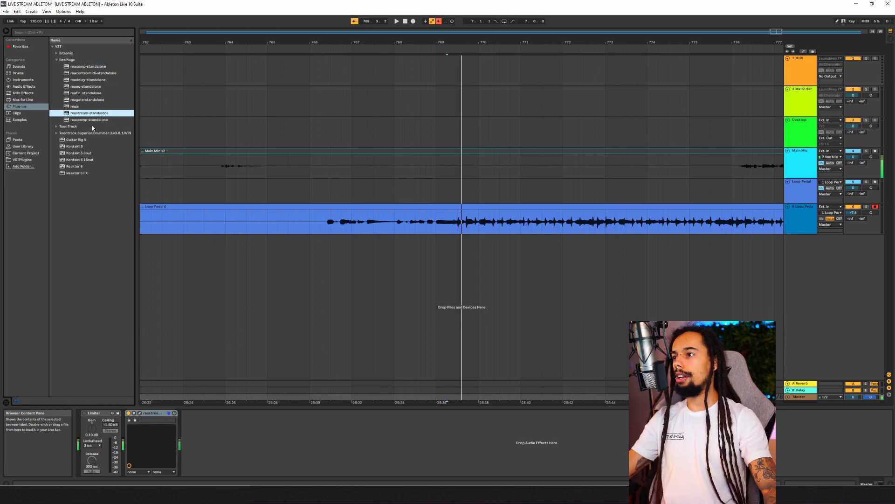
{"action": "left_click_drag", "start_coordinate": [99, 144], "coordinate": [187, 443]}
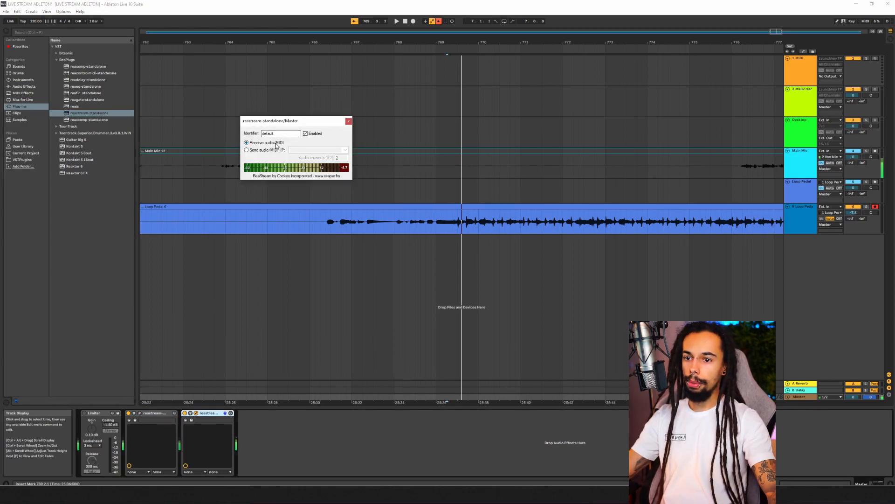
- Set the new ReaStream instance on the Master track to send audio/MIDI to local broadcast
{"action": "left_click", "coordinate": [247, 150]}
{"action": "left_click", "coordinate": [314, 149]}
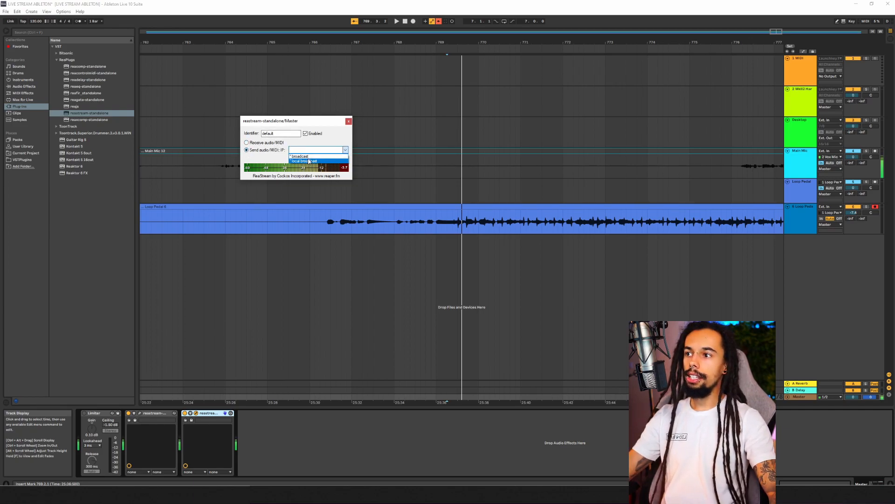
{"action": "left_click", "coordinate": [308, 161]}
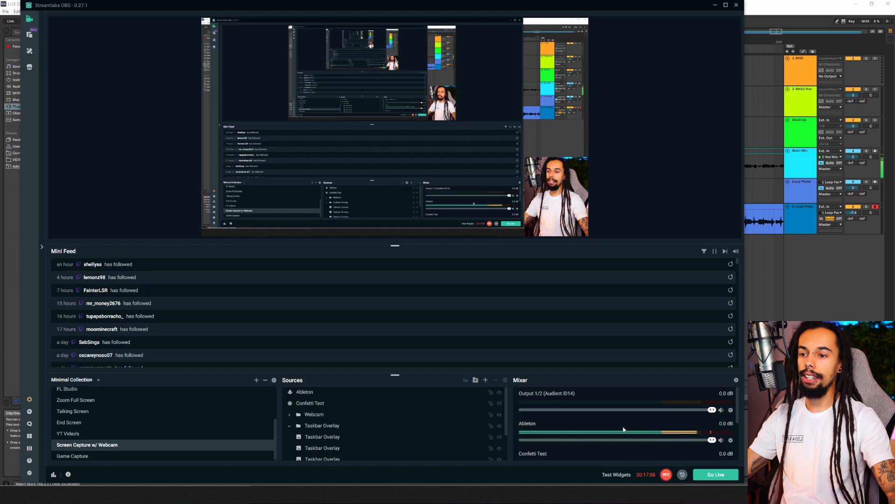
- In Streamlabs OBS, add a new Audio Input Capture source named DAW to the Screen Capture w/ Webcam scene
{"action": "left_click", "coordinate": [486, 381]}
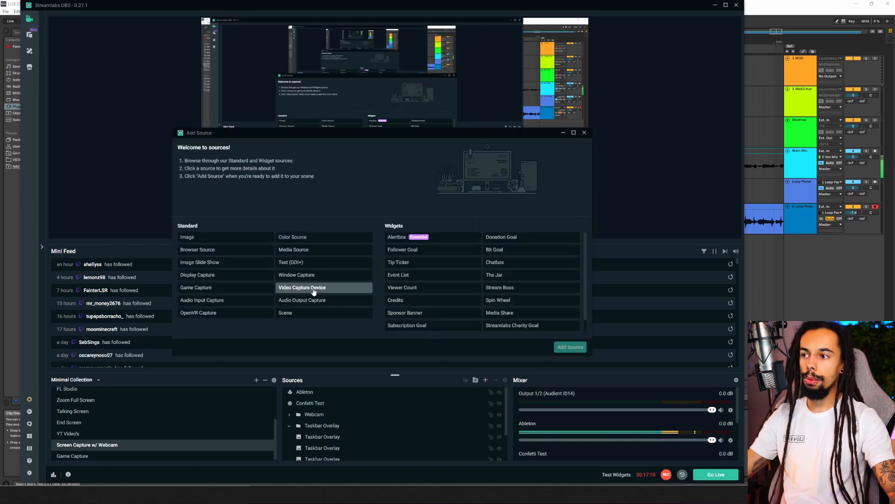
{"action": "left_click", "coordinate": [219, 301]}
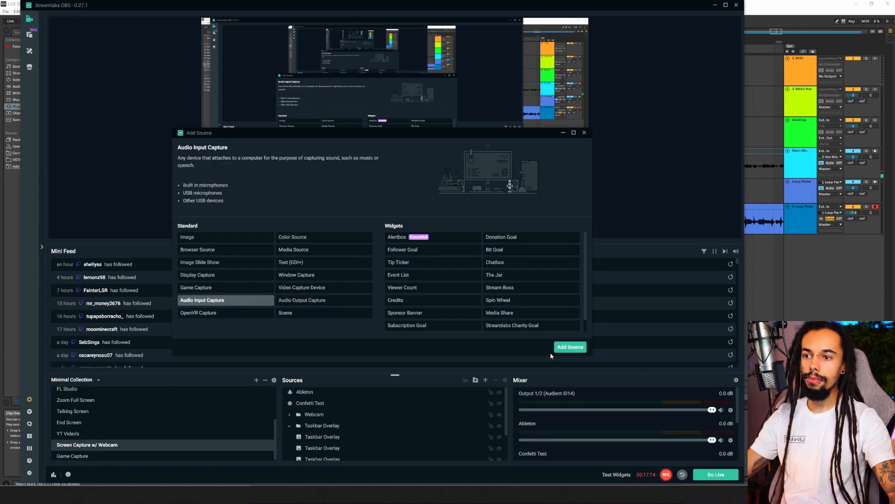
{"action": "left_click", "coordinate": [568, 346]}
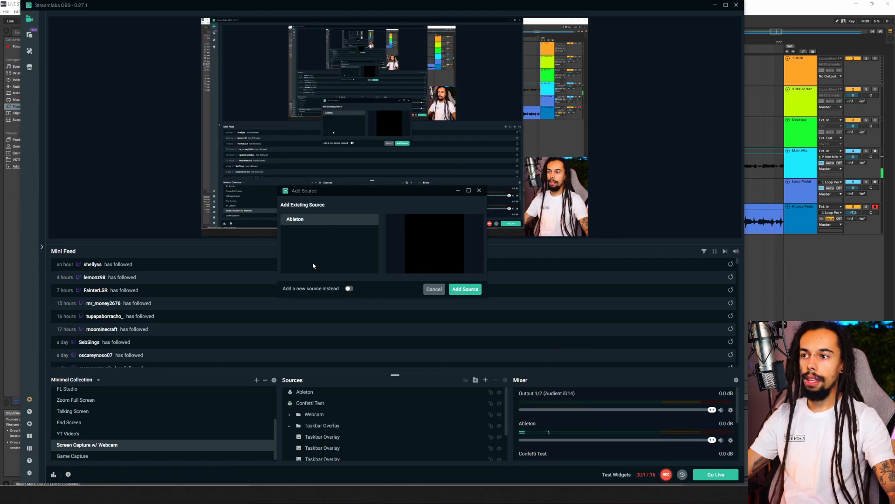
{"action": "left_click", "coordinate": [349, 290]}
{"action": "left_click_drag", "start_coordinate": [329, 230], "coordinate": [275, 229]}
{"action": "type", "text": "DAW"}
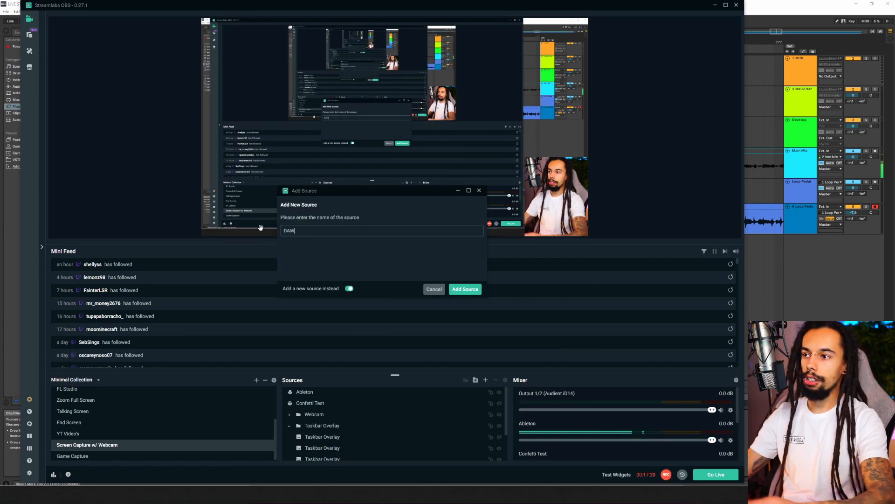
{"action": "left_click", "coordinate": [462, 289]}
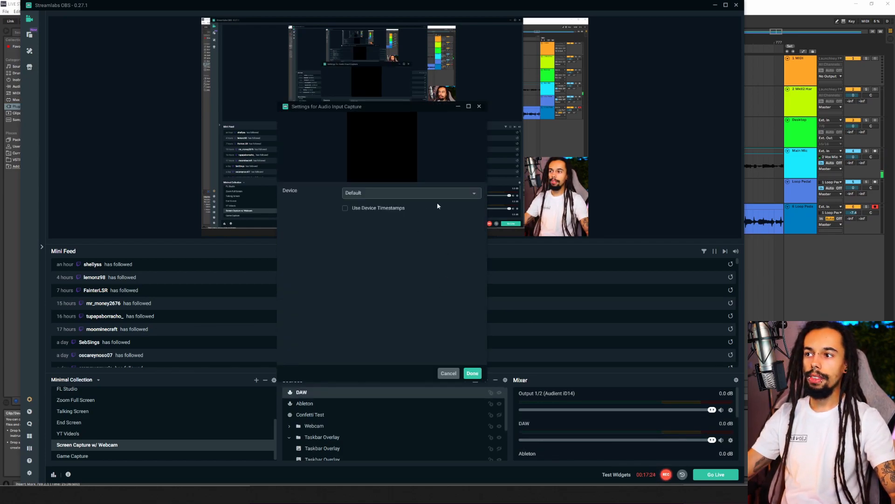
- Set the DAW source's device to VoiceMeeter Aux Output (VB-Audio VoiceMeeter AUX VAIO) and confirm its settings
{"action": "left_click", "coordinate": [476, 194]}
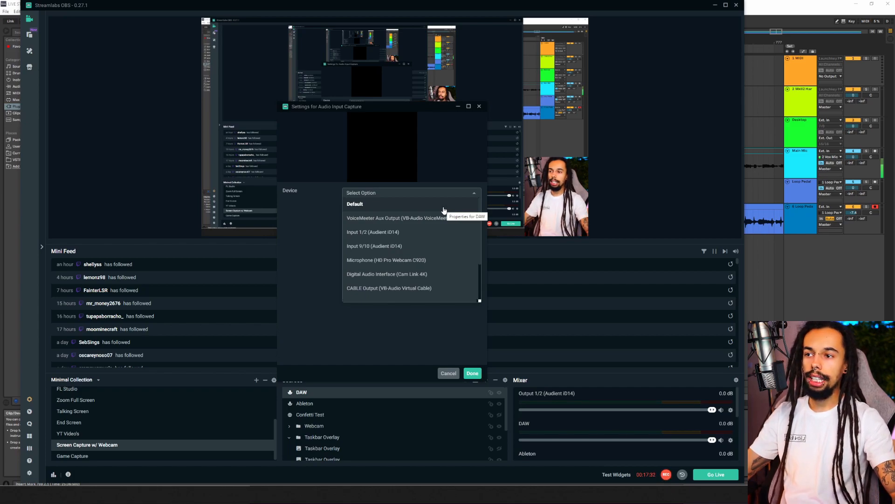
{"action": "scroll", "coordinate": [408, 233], "scroll_direction": "down", "scroll_amount": 2}
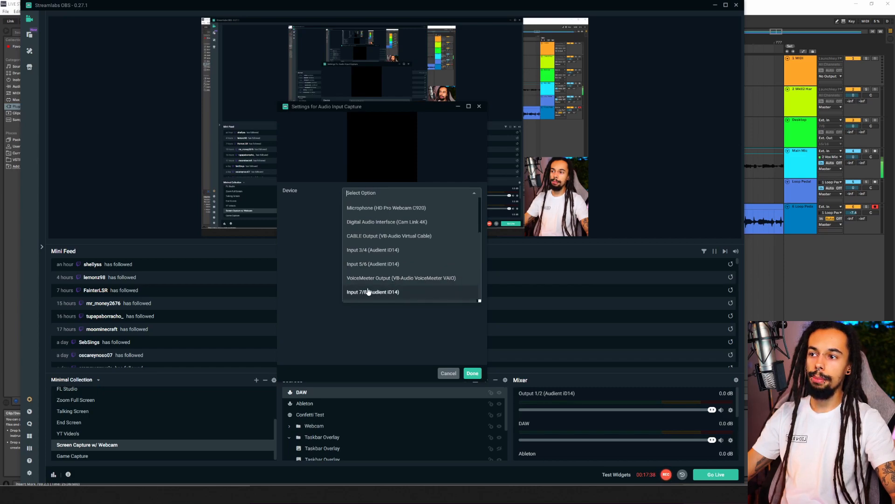
{"action": "scroll", "coordinate": [403, 262], "scroll_direction": "up", "scroll_amount": 2}
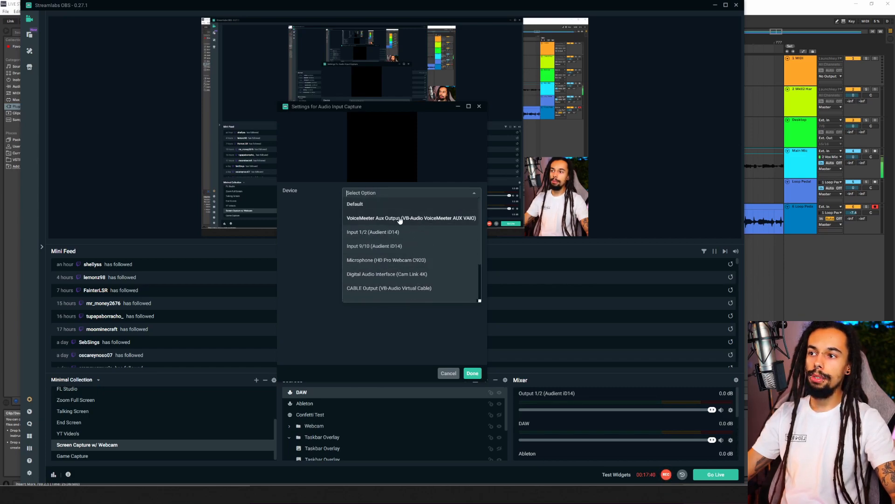
{"action": "left_click", "coordinate": [426, 218]}
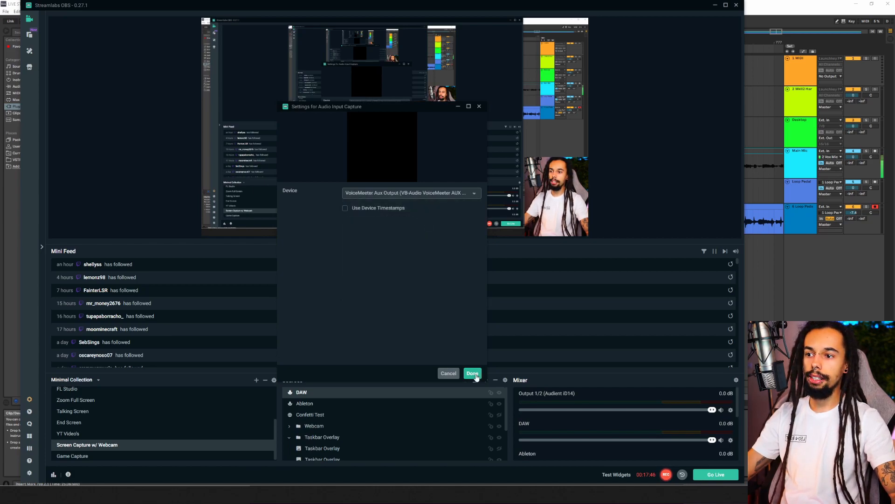
{"action": "left_click", "coordinate": [472, 373]}
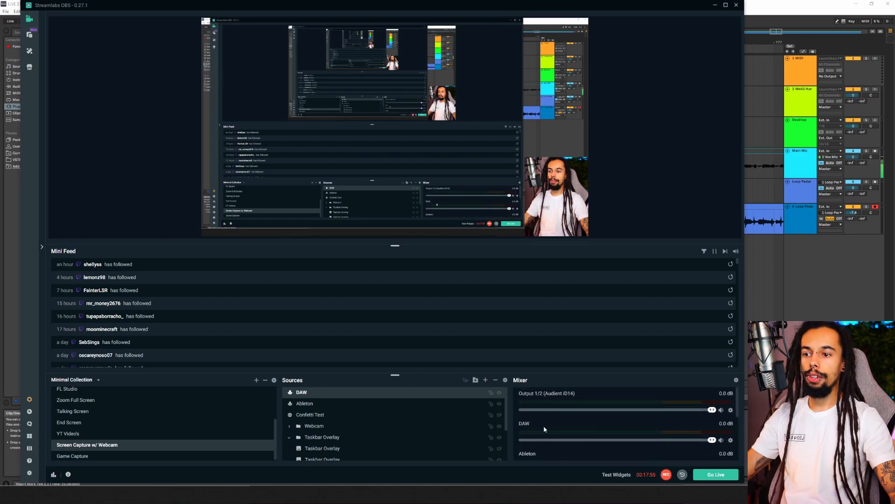
- Add a VST 2.x Plugin filter to the DAW audio source
{"action": "right_click", "coordinate": [339, 396]}
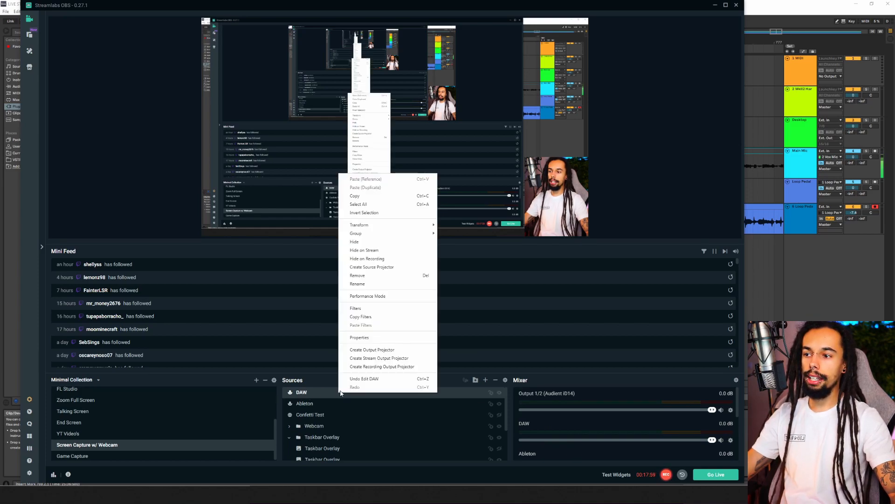
{"action": "left_click", "coordinate": [363, 311]}
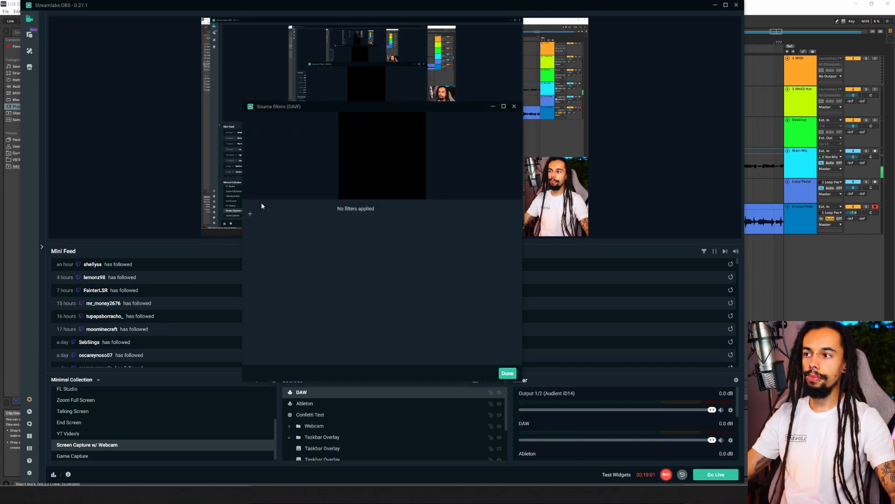
{"action": "left_click", "coordinate": [250, 215]}
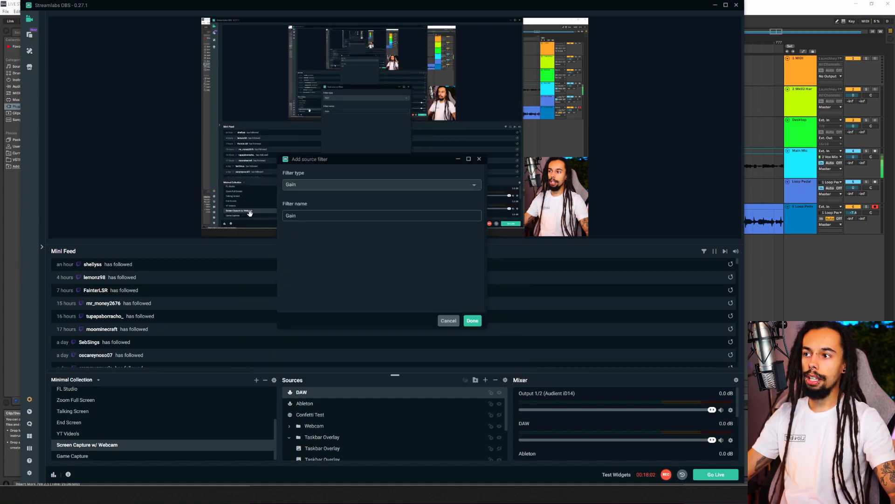
{"action": "left_click", "coordinate": [334, 186]}
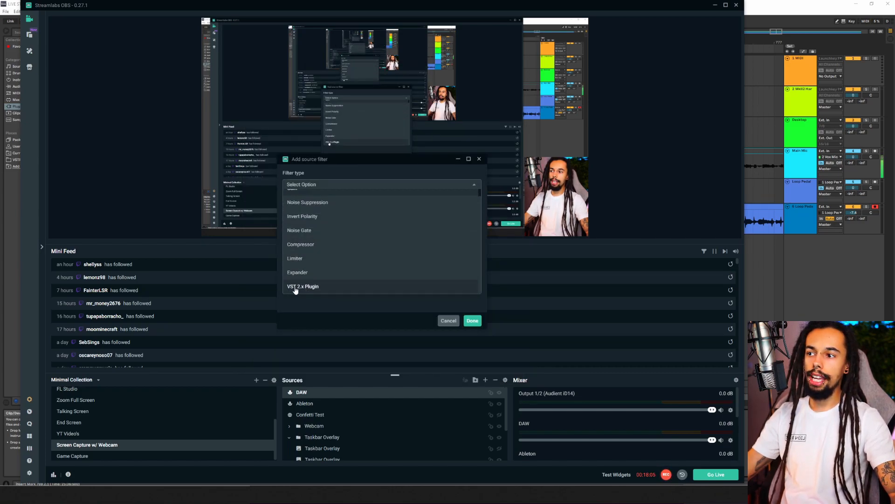
{"action": "left_click", "coordinate": [314, 286]}
{"action": "left_click", "coordinate": [472, 322]}
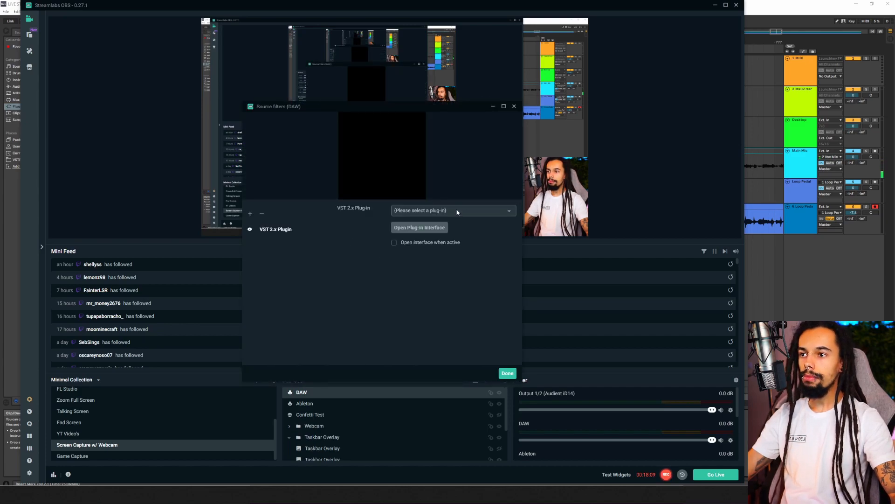
- Load reastream-standalone.dll into the DAW source's VST 2.x Plugin filter and confirm the filter settings
{"action": "left_click", "coordinate": [457, 212]}
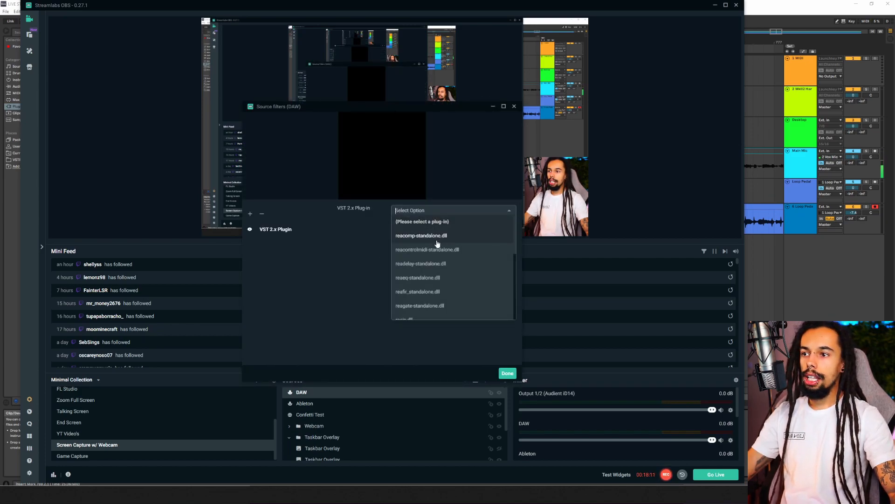
{"action": "scroll", "coordinate": [438, 243], "scroll_direction": "down", "scroll_amount": 5}
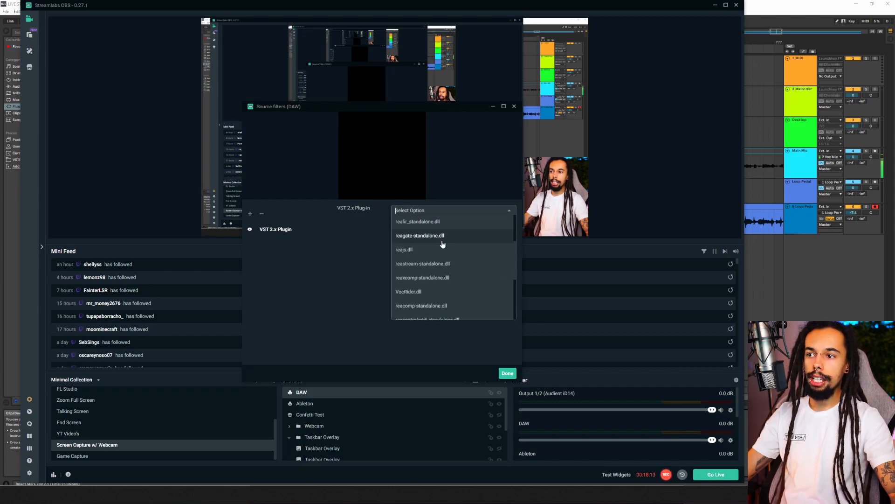
{"action": "scroll", "coordinate": [427, 266], "scroll_direction": "down", "scroll_amount": 2}
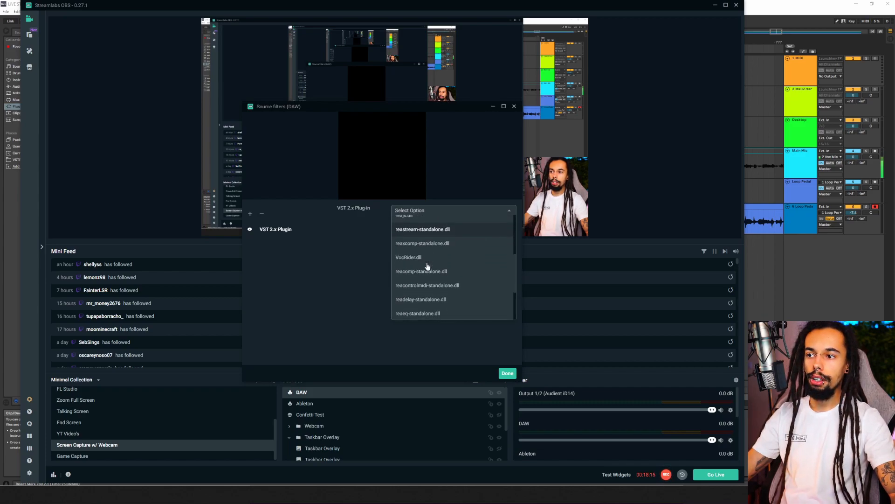
{"action": "scroll", "coordinate": [438, 267], "scroll_direction": "up", "scroll_amount": 2}
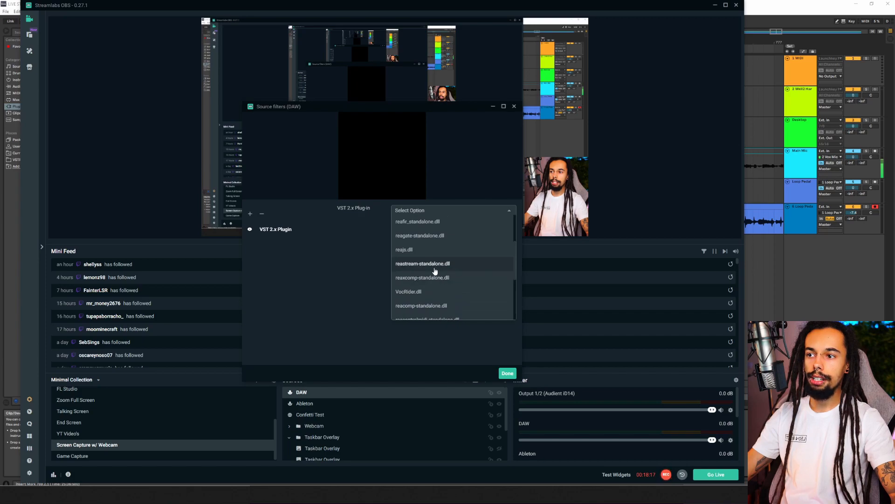
{"action": "left_click", "coordinate": [443, 264]}
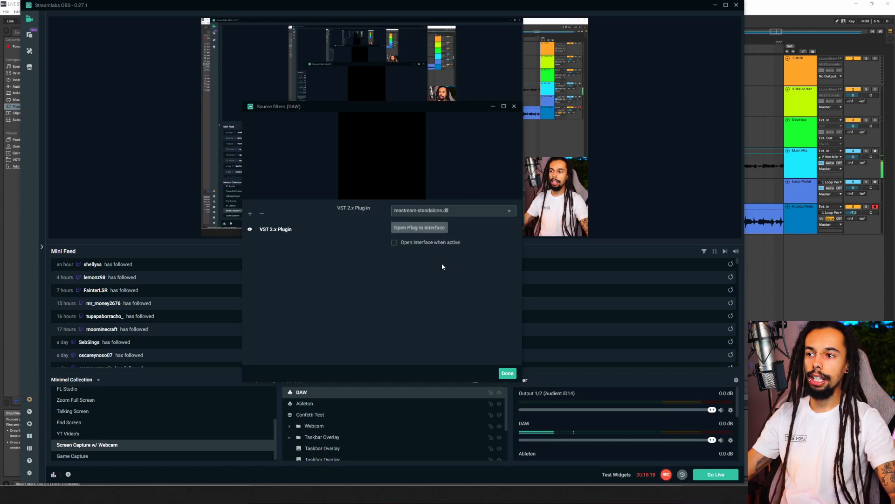
{"action": "left_click", "coordinate": [508, 374]}
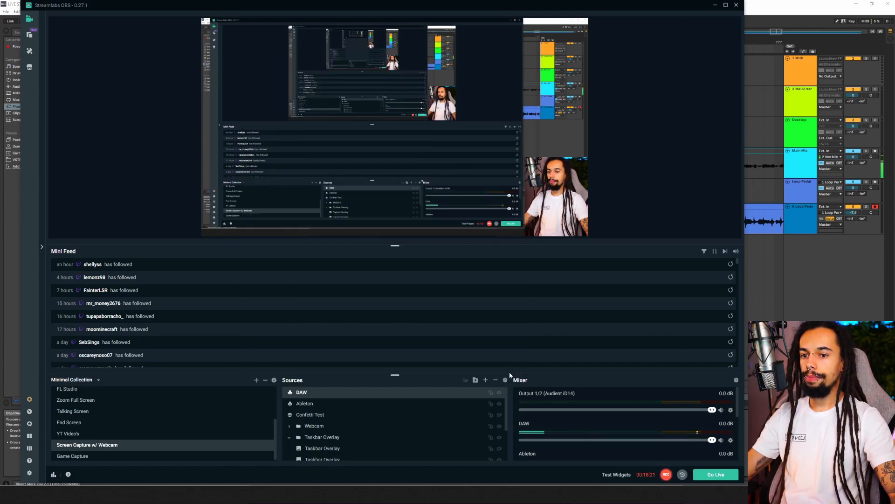
- Open the ReaStream interface from the DAW source's filter, check its Enabled and Receive audio/MIDI settings, and close it
{"action": "scroll", "coordinate": [688, 441], "scroll_direction": "down", "scroll_amount": 1}
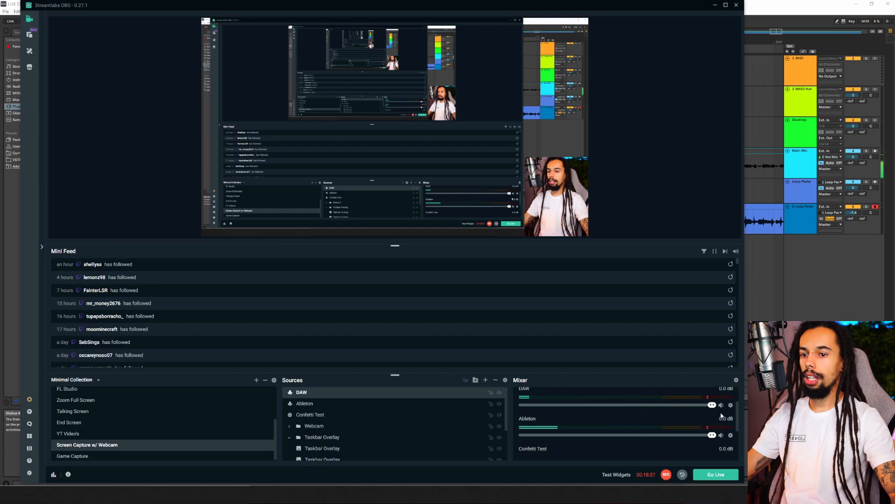
{"action": "scroll", "coordinate": [662, 415], "scroll_direction": "up", "scroll_amount": 1}
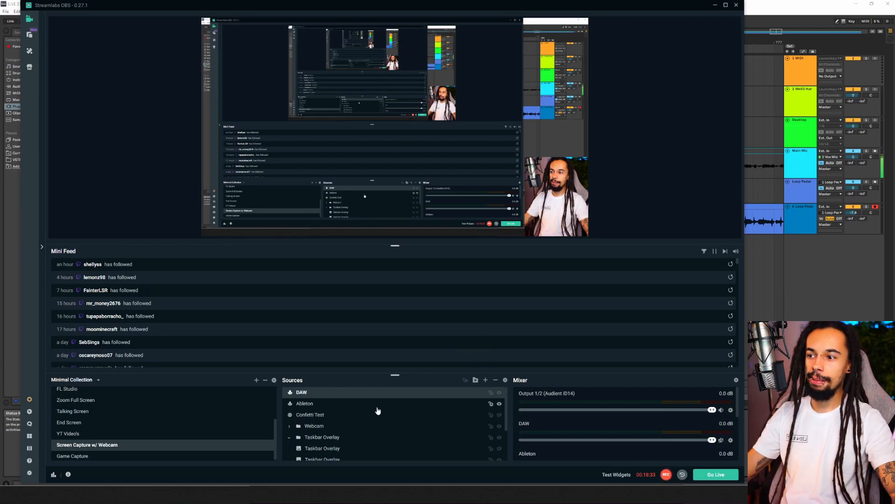
{"action": "right_click", "coordinate": [350, 395]}
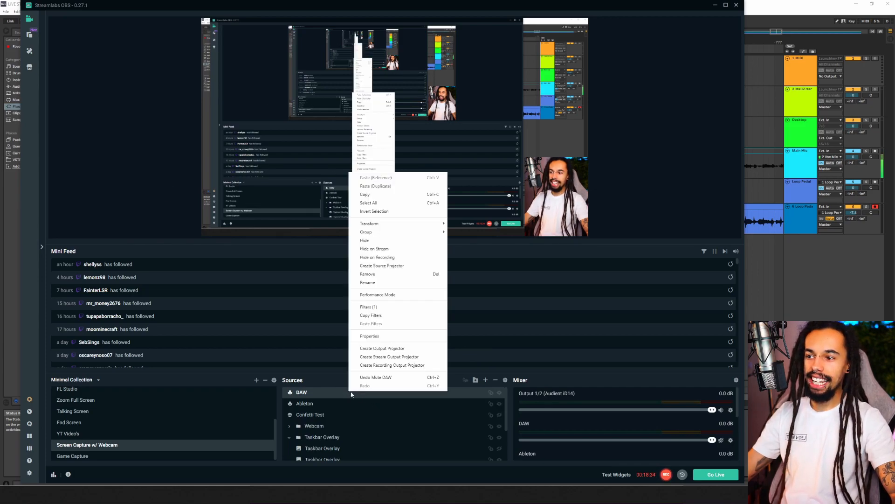
{"action": "left_click", "coordinate": [373, 312]}
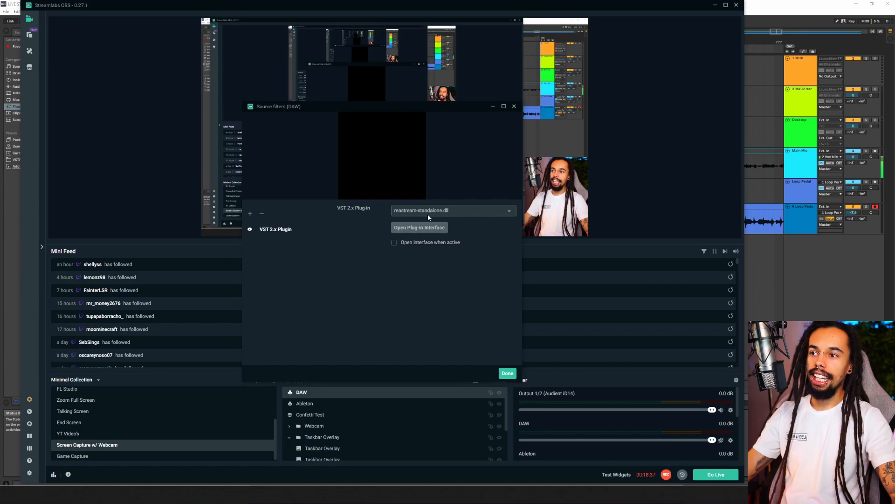
{"action": "left_click", "coordinate": [418, 233]}
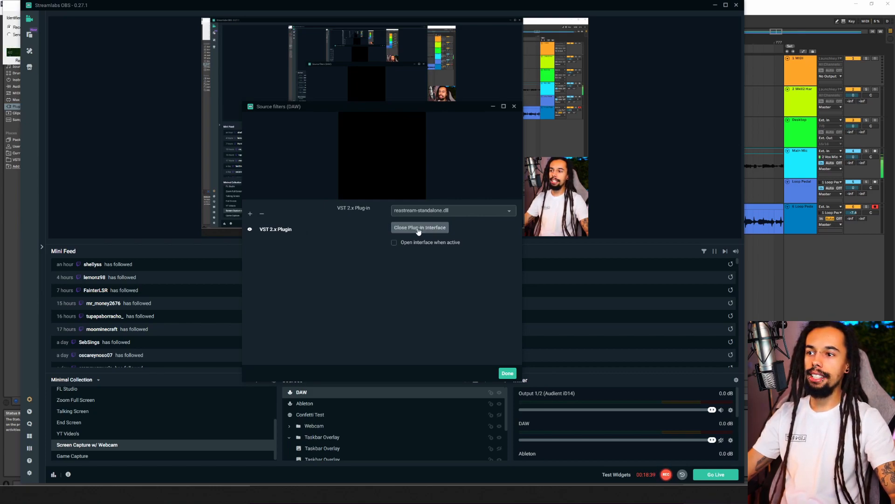
{"action": "left_click", "coordinate": [12, 8]}
{"action": "left_click_drag", "start_coordinate": [12, 9], "coordinate": [280, 128]}
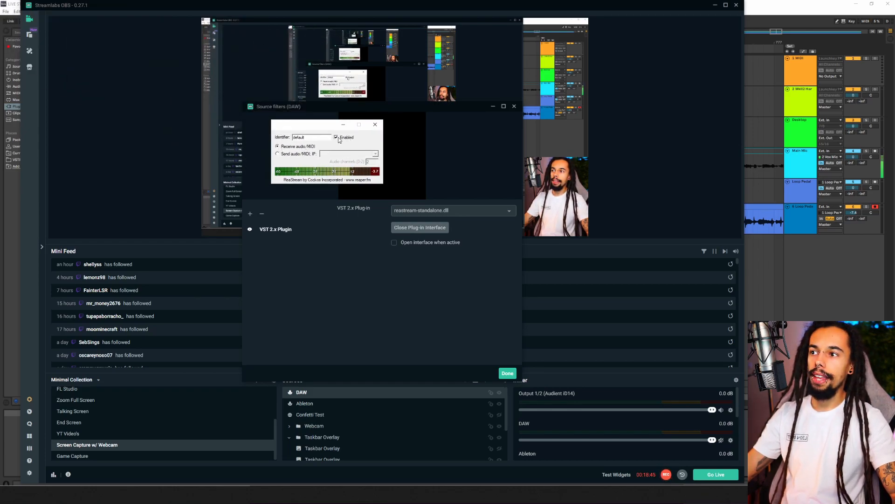
{"action": "left_click", "coordinate": [375, 125]}
{"action": "left_click", "coordinate": [508, 373]}
- Compare the DAW and Ableton levels in the mixer, and switch to Ableton Live
{"action": "scroll", "coordinate": [606, 420], "scroll_direction": "down", "scroll_amount": 1}
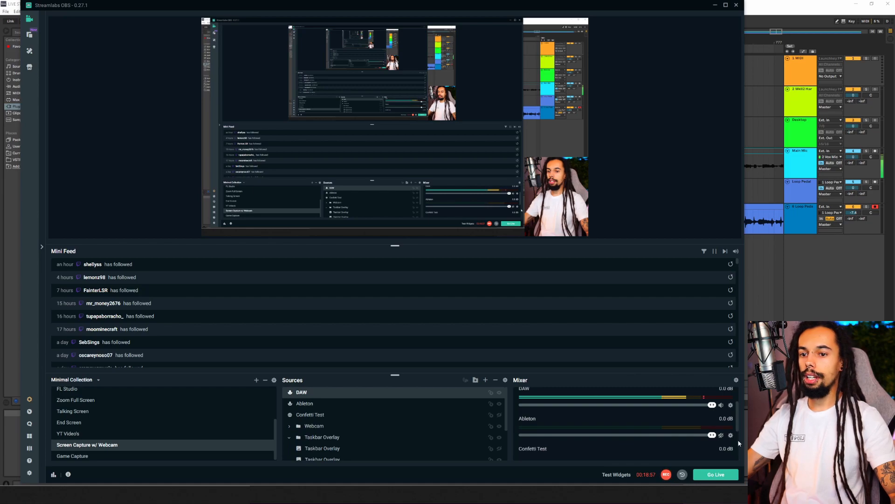
{"action": "scroll", "coordinate": [548, 407], "scroll_direction": "up", "scroll_amount": 2}
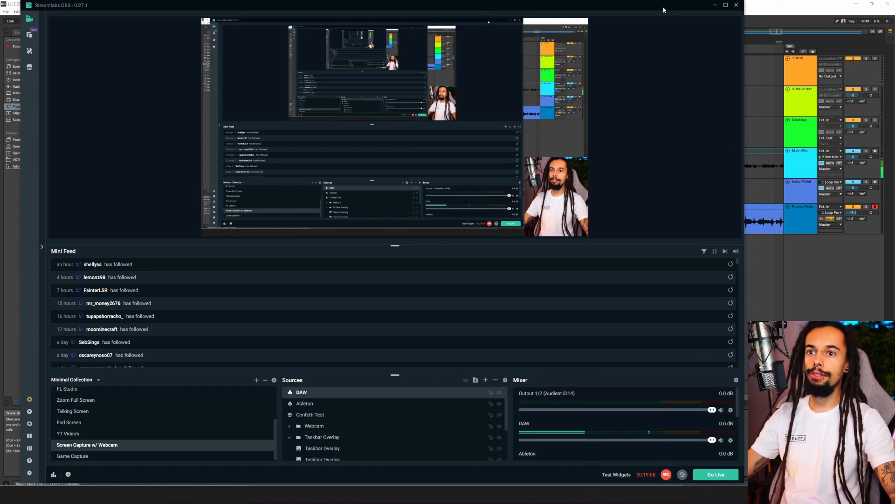
{"action": "left_click", "coordinate": [792, 10]}
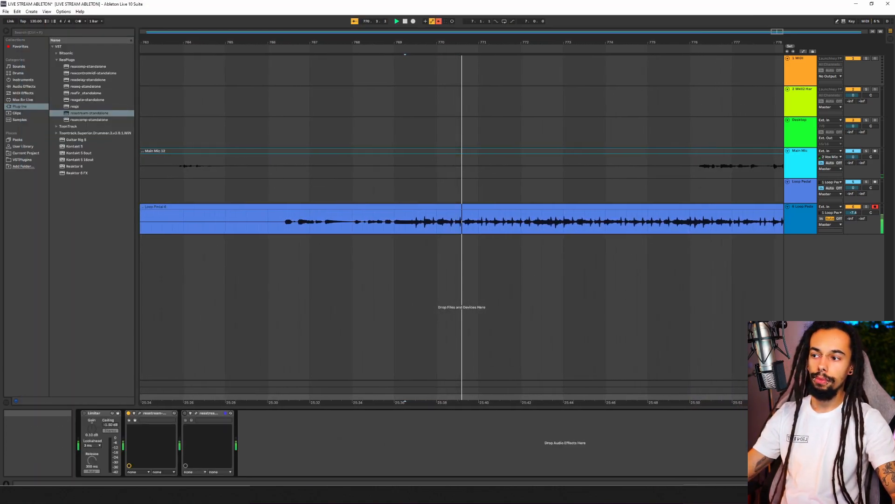
- In Streamlabs OBS, add a Gain filter to the DAW source, lower it to the minimum and place it above the VST 2.x Plugin filter
{"action": "key", "text": "alt+Tab"}
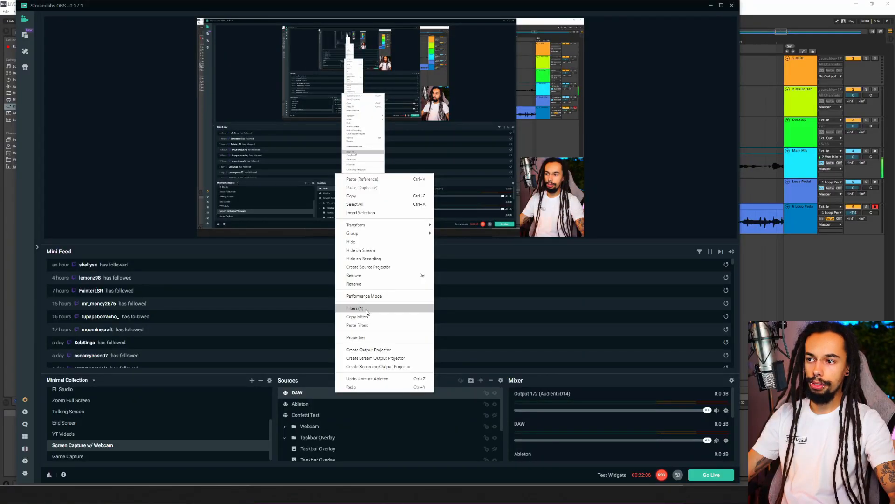
{"action": "left_click", "coordinate": [359, 310]}
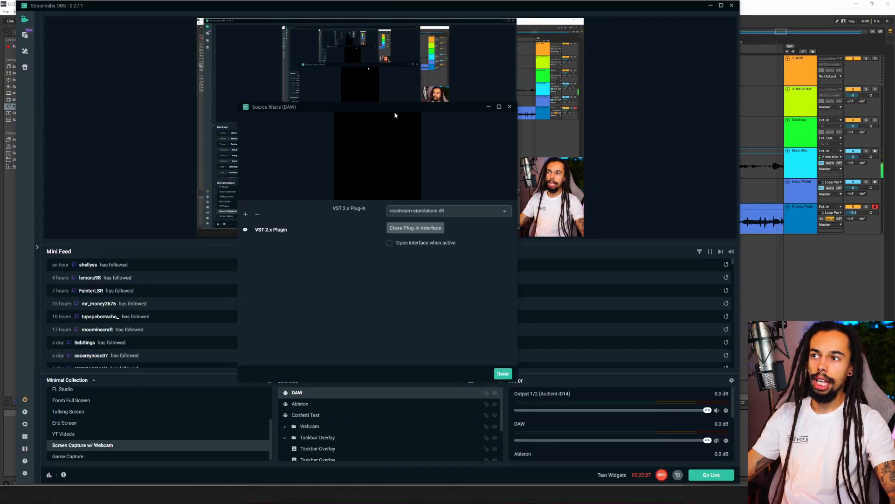
{"action": "left_click", "coordinate": [372, 207]}
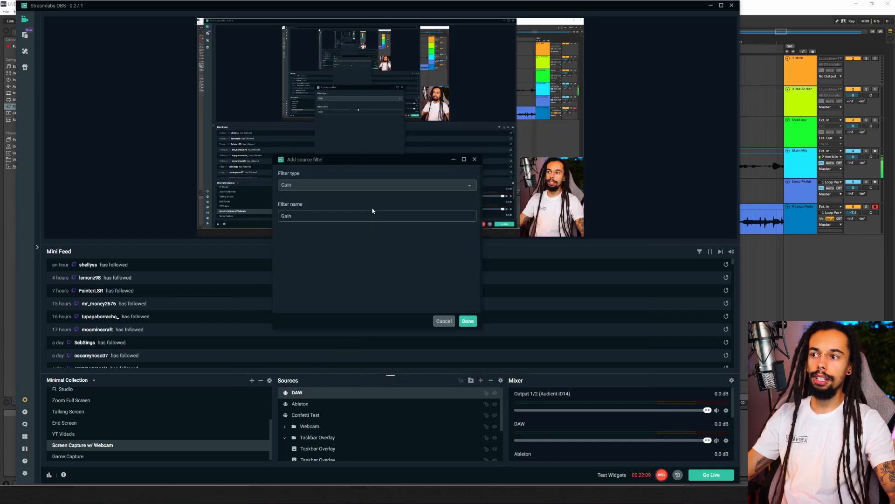
{"action": "left_click", "coordinate": [468, 321]}
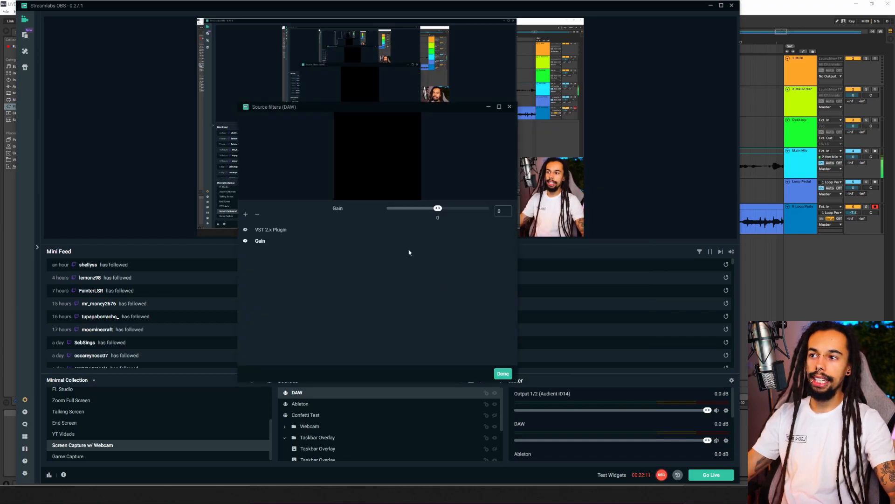
{"action": "left_click_drag", "start_coordinate": [438, 211], "coordinate": [323, 226]}
{"action": "left_click_drag", "start_coordinate": [263, 243], "coordinate": [268, 229]}
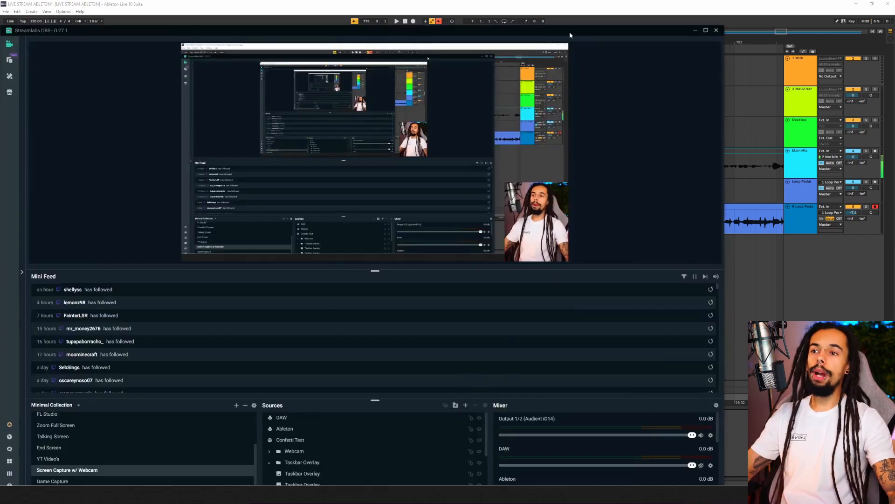
- Open the audio settings of Streamlabs OBS
{"action": "left_click_drag", "start_coordinate": [570, 32], "coordinate": [584, 8]}
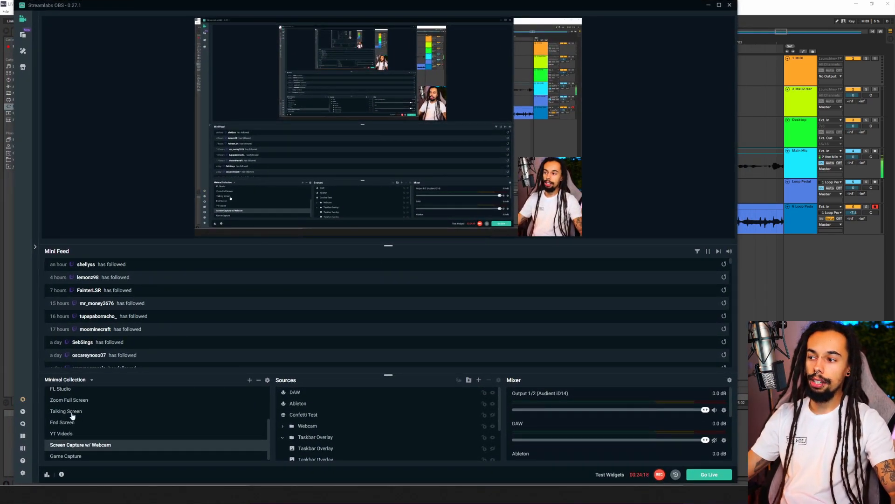
{"action": "left_click", "coordinate": [23, 473]}
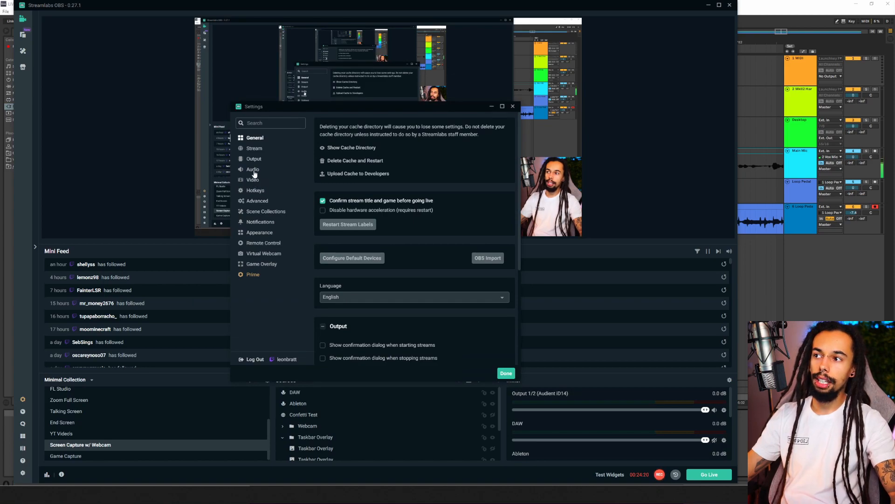
{"action": "left_click", "coordinate": [254, 172]}
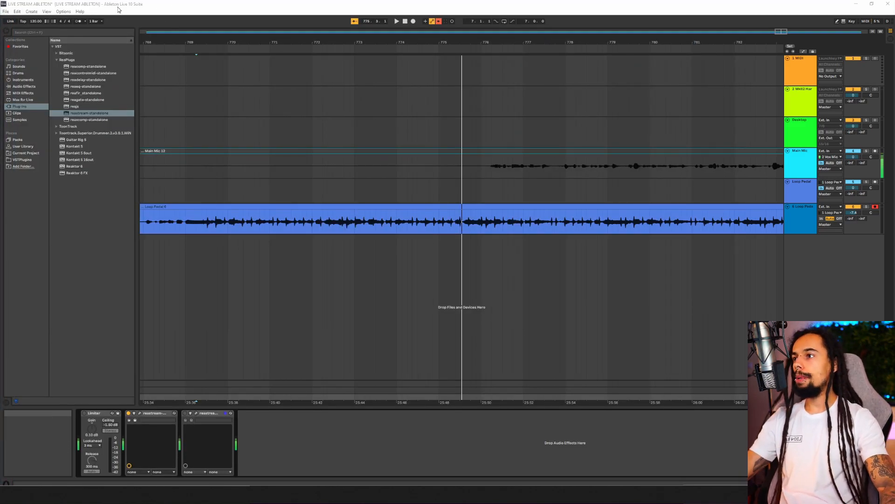
- In Ableton Live, open the audio preferences and review the driver, sample rate and buffer size
{"action": "left_click", "coordinate": [64, 12]}
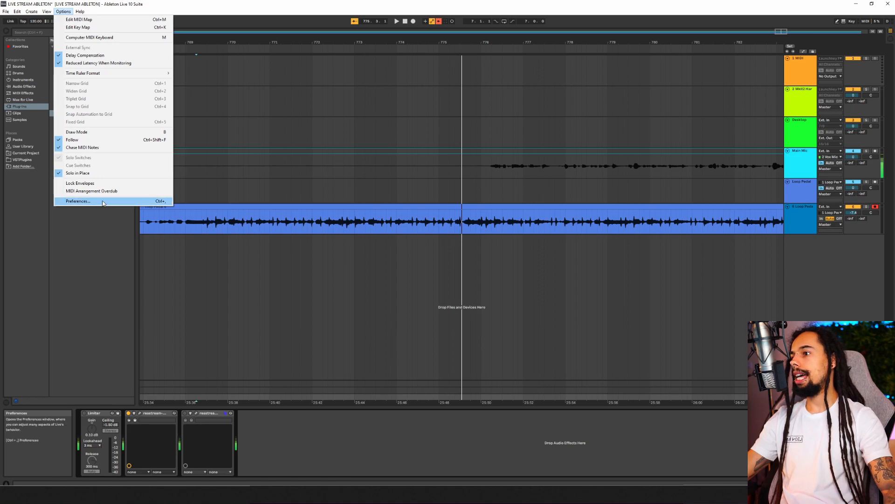
{"action": "left_click", "coordinate": [78, 201]}
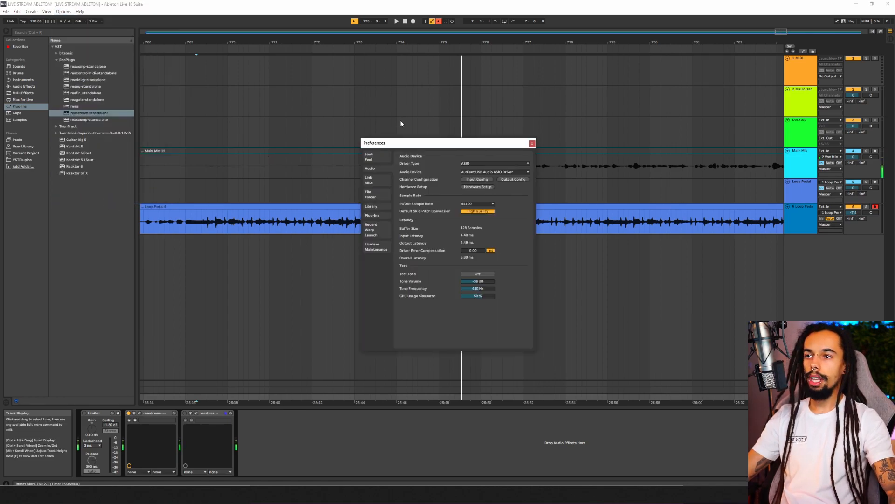
{"action": "left_click_drag", "start_coordinate": [475, 142], "coordinate": [624, 123]}
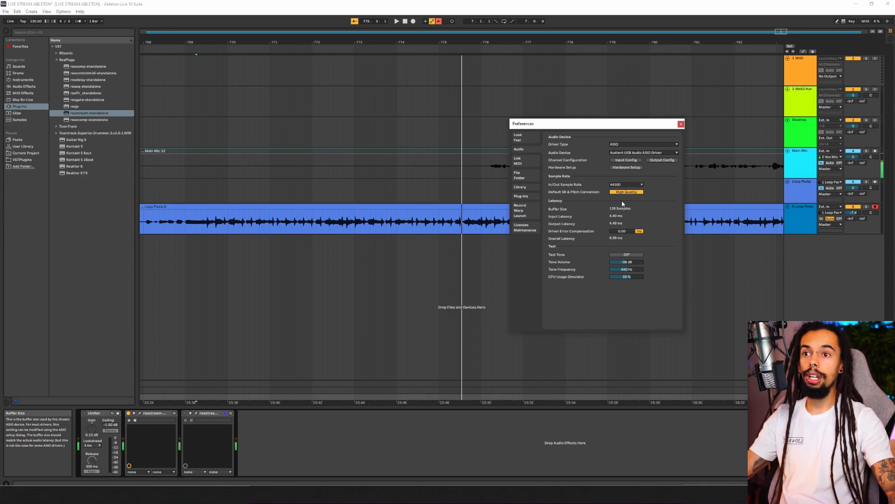
{"action": "left_click_drag", "start_coordinate": [638, 125], "coordinate": [507, 105]}
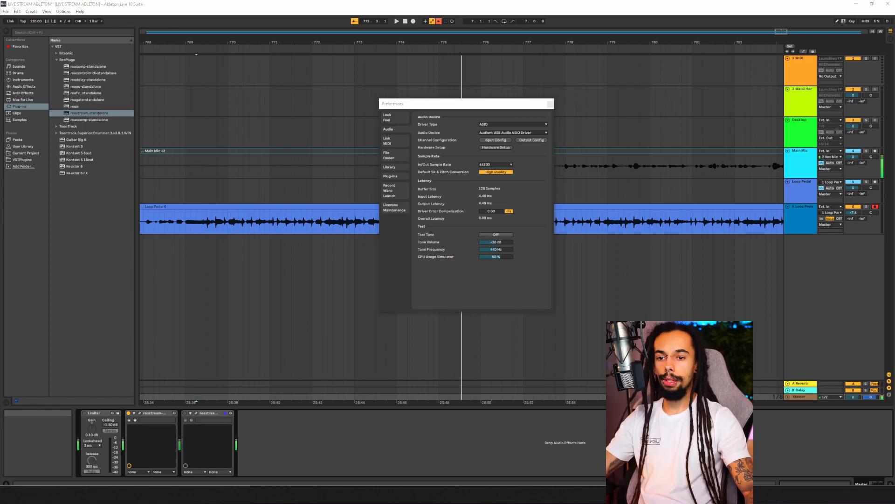
- Show the Audient iD driver's options for the ASIO buffer size and sample rate
{"action": "left_click", "coordinate": [808, 495]}
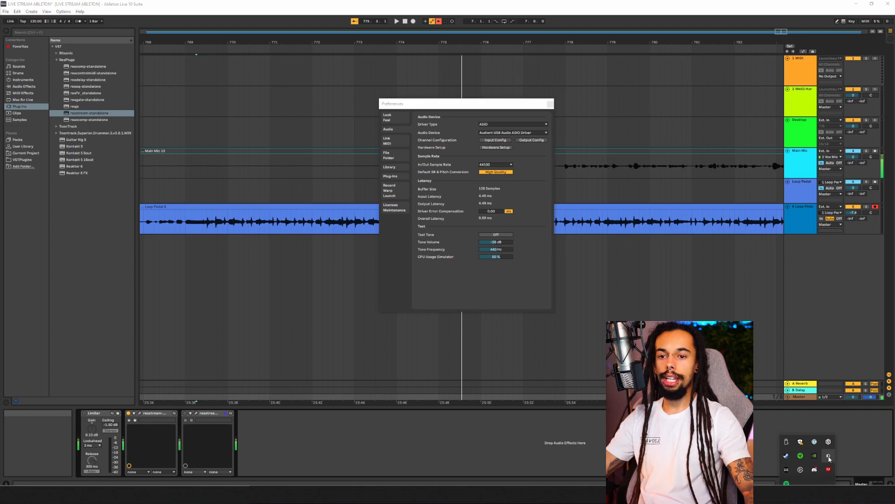
{"action": "right_click", "coordinate": [829, 458]}
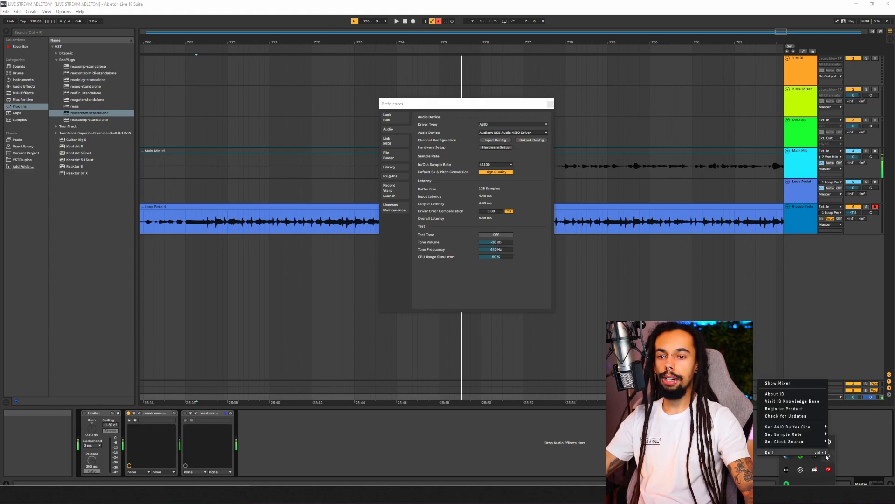
{"action": "mouse_move", "coordinate": [784, 432]}
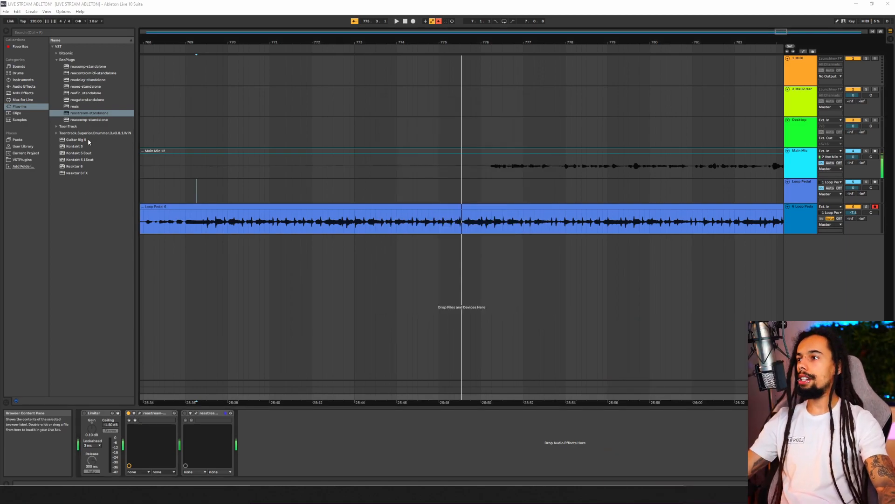
- Check the Reduced Latency When Monitoring option in Ableton Live
{"action": "left_click", "coordinate": [63, 11]}
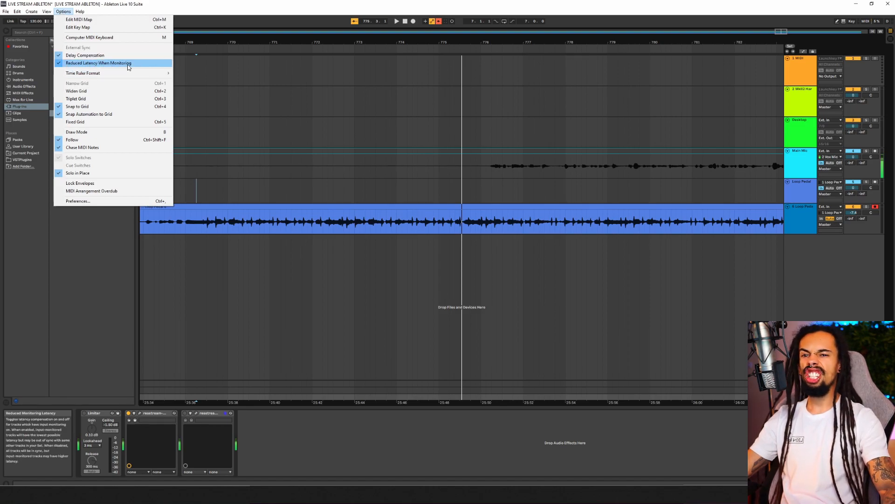
{"action": "left_click", "coordinate": [98, 290]}
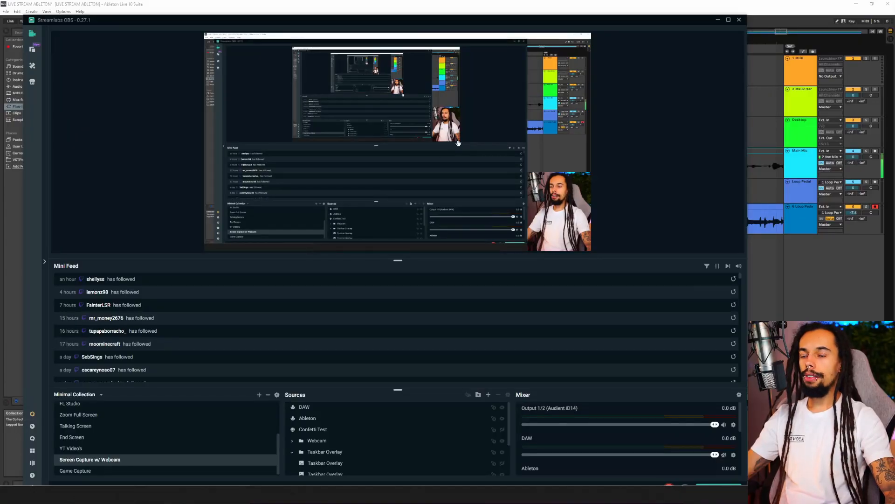
- In Streamlabs OBS, open the mixer's Advanced Audio Settings and review the sources' sync offset and audio monitoring
{"action": "left_click_drag", "start_coordinate": [549, 21], "coordinate": [549, 9]}
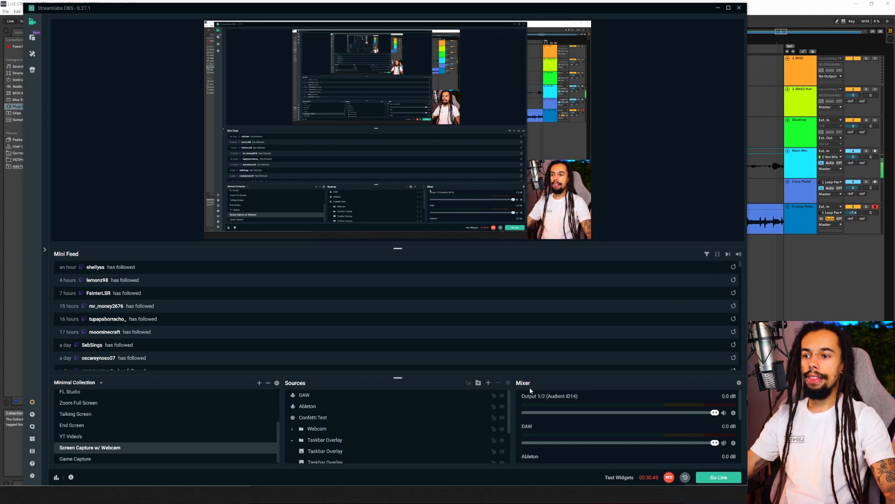
{"action": "left_click", "coordinate": [739, 384]}
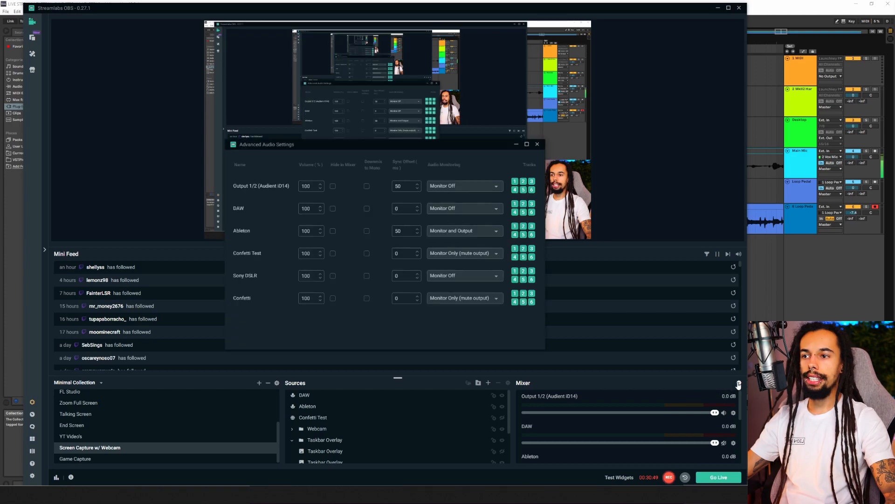
{"action": "left_click_drag", "start_coordinate": [444, 145], "coordinate": [574, 148]}
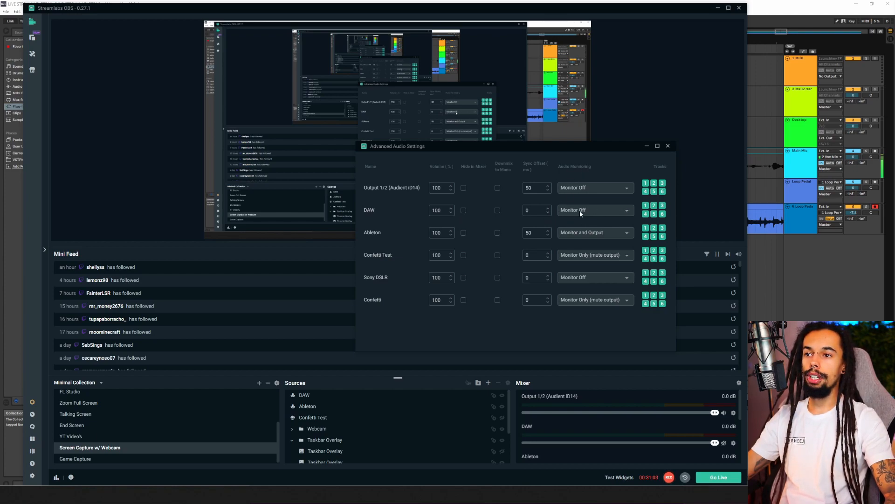
- Set the DAW source's audio monitoring to Monitor and Output and close the advanced audio settings
{"action": "left_click", "coordinate": [604, 209]}
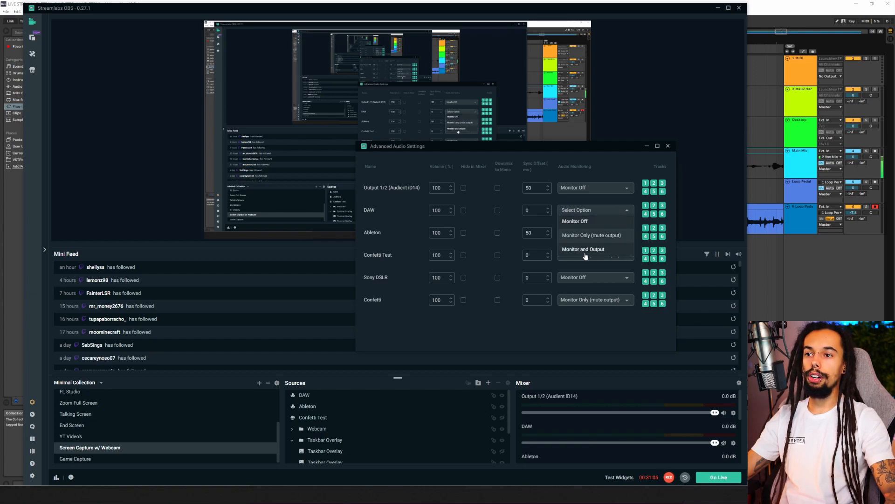
{"action": "left_click", "coordinate": [590, 251]}
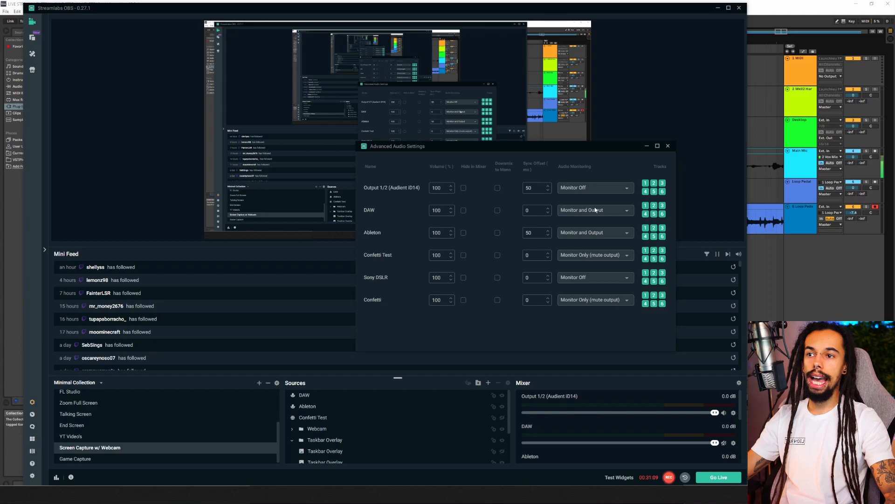
{"action": "left_click", "coordinate": [668, 147]}
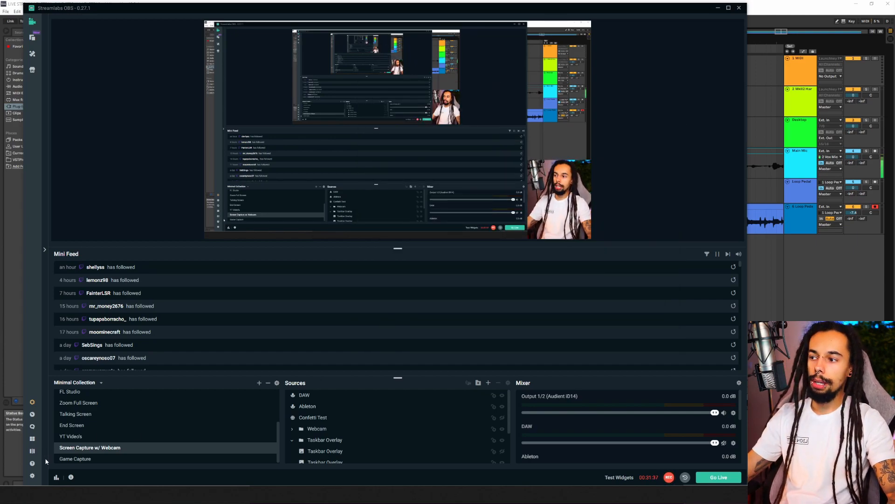
- In the Streamlabs OBS advanced settings, choose CABLE Input (VB-Audio Virtual Cable) as the audio monitoring device and finish
{"action": "left_click", "coordinate": [32, 475]}
{"action": "left_click_drag", "start_coordinate": [428, 111], "coordinate": [520, 92]}
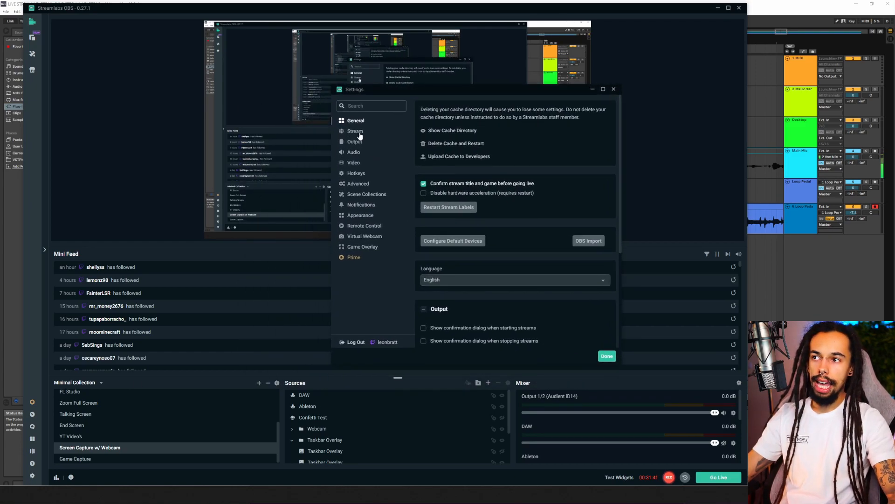
{"action": "left_click", "coordinate": [362, 185]}
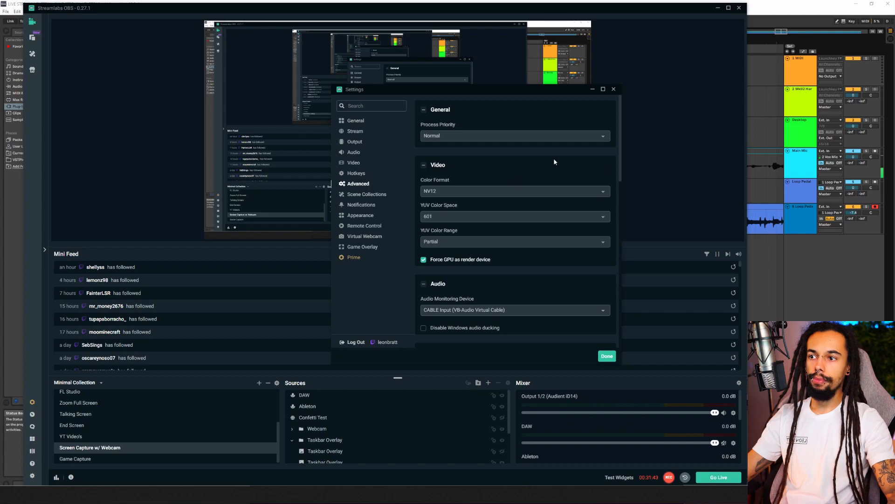
{"action": "scroll", "coordinate": [438, 163], "scroll_direction": "down", "scroll_amount": 3}
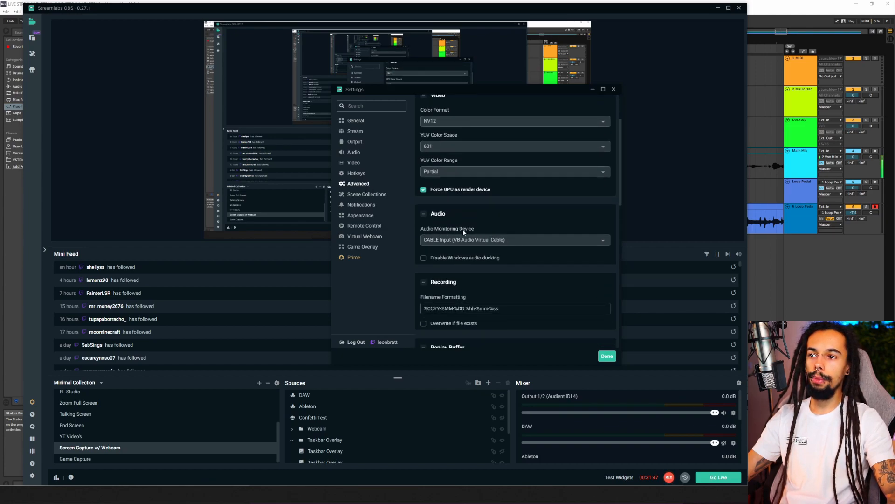
{"action": "left_click", "coordinate": [604, 241]}
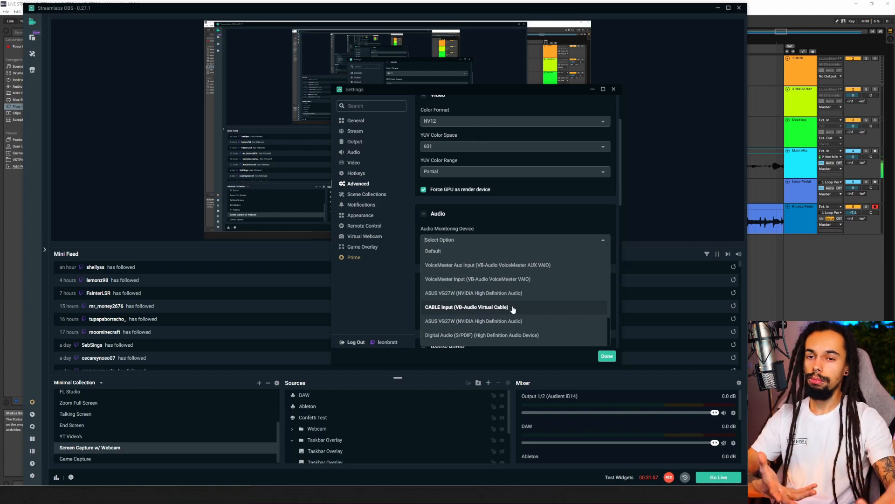
{"action": "left_click", "coordinate": [440, 308]}
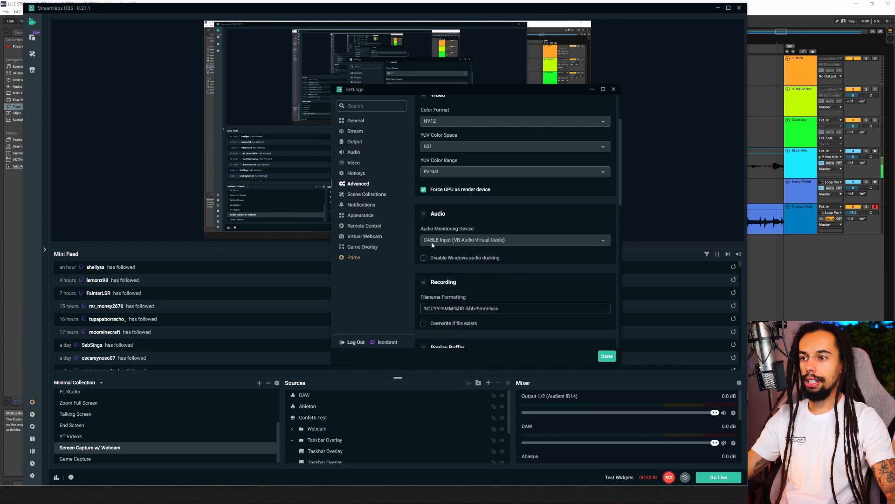
{"action": "left_click", "coordinate": [606, 355]}
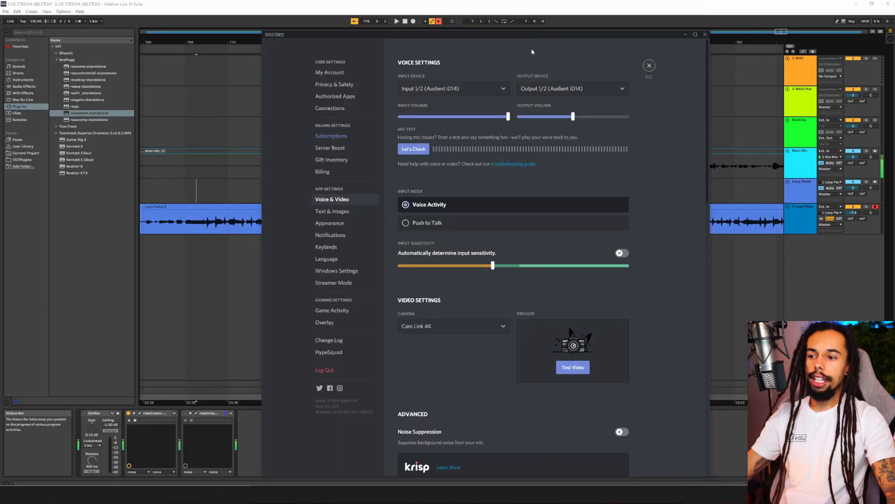
- In Discord's voice settings, look through the available input devices
{"action": "left_click_drag", "start_coordinate": [526, 39], "coordinate": [525, 30]}
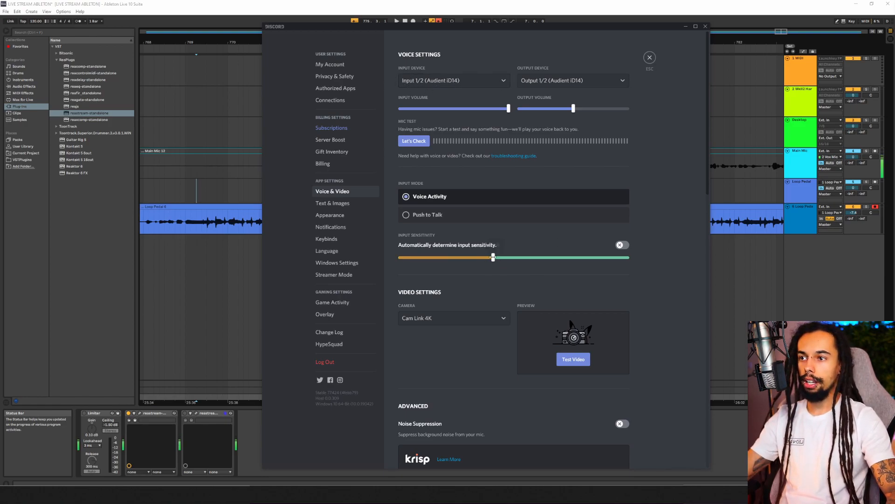
{"action": "left_click", "coordinate": [503, 83]}
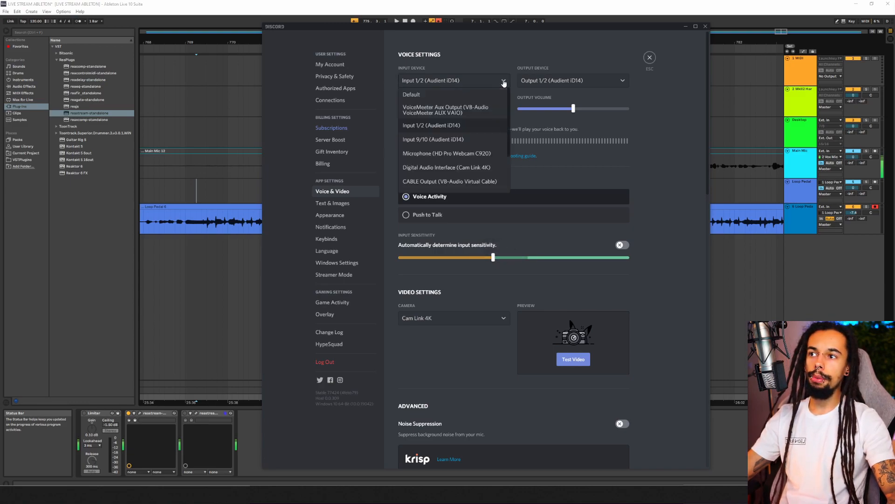
{"action": "left_click", "coordinate": [503, 81]}
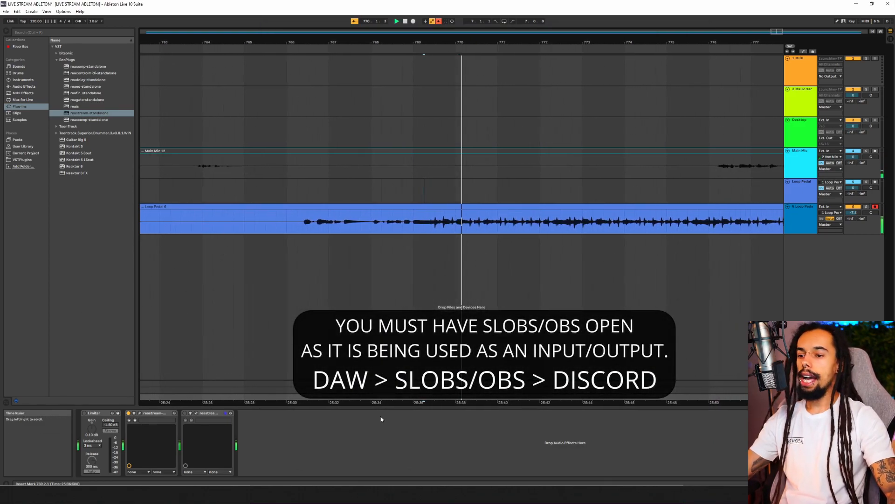
- Set Discord's voice input device to CABLE Output (VB-Audio Virtual Cable) and return to Ableton Live
{"action": "left_click", "coordinate": [295, 494]}
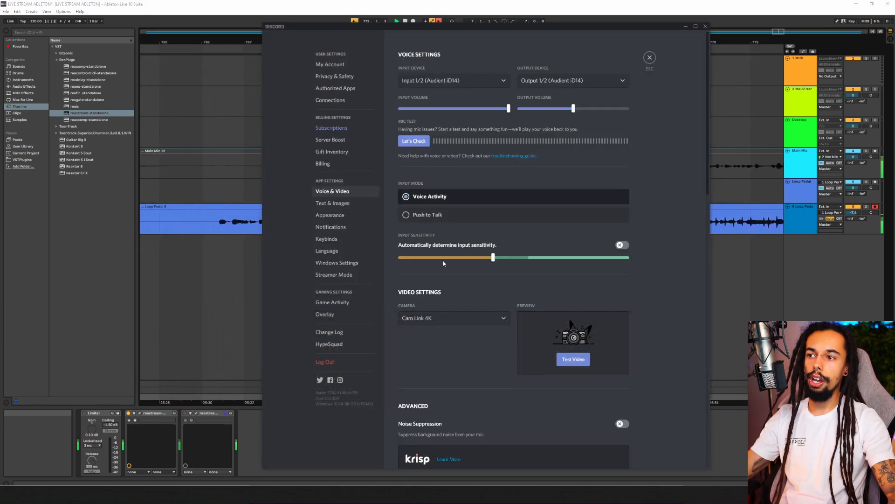
{"action": "left_click", "coordinate": [504, 81]}
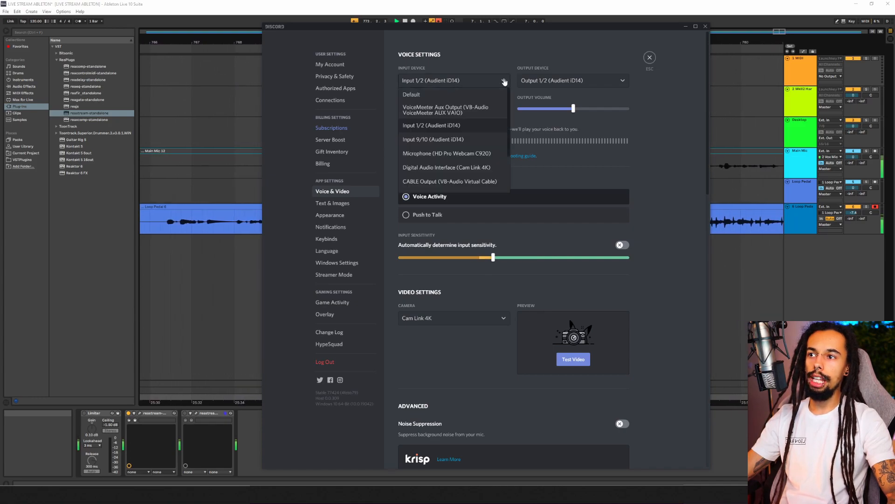
{"action": "left_click", "coordinate": [424, 185]}
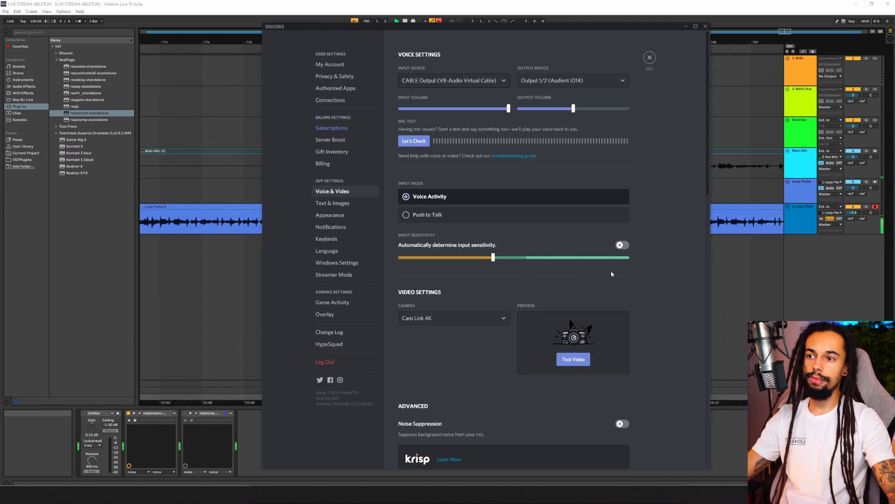
{"action": "left_click", "coordinate": [849, 279]}
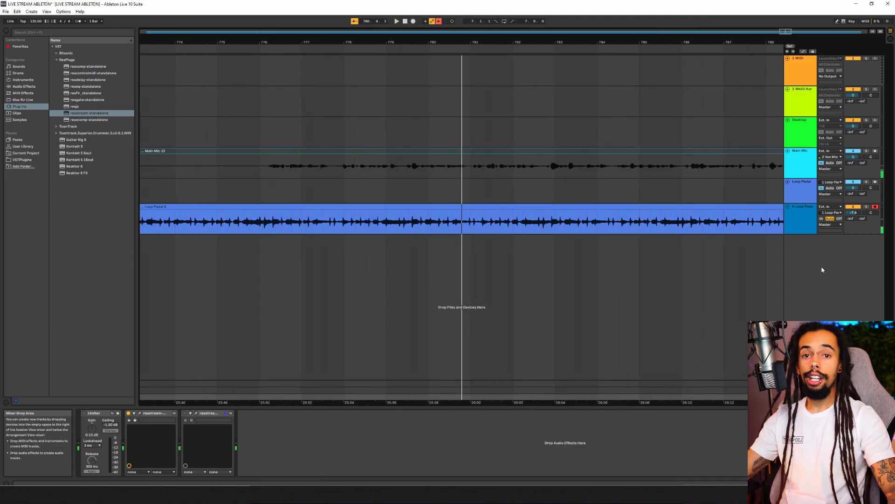